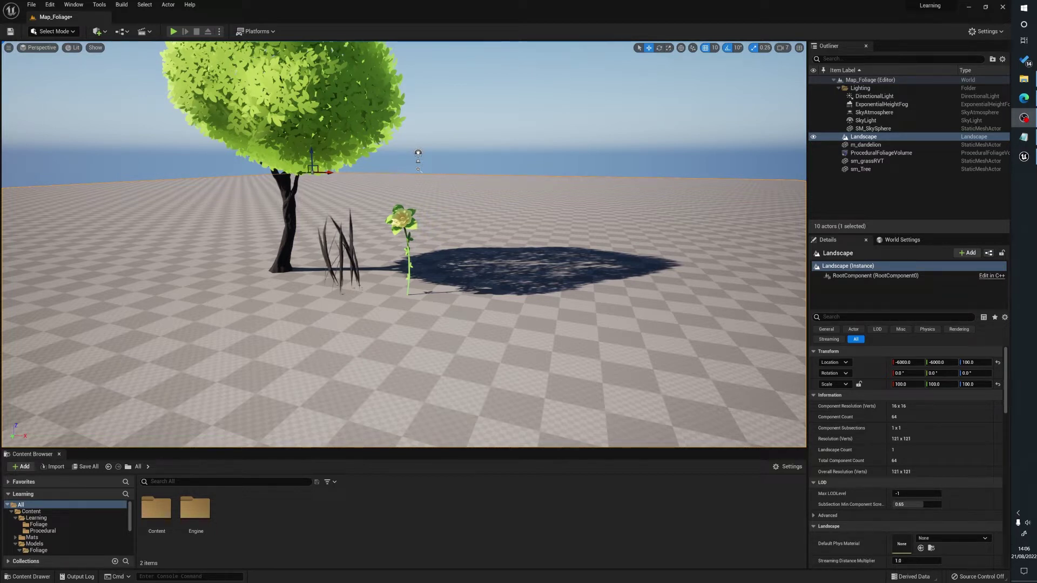
# Open the treeBillboarded_3 leaf material of sm_Tree and its OpacityMask texture, keeping the texture editor beside the tree
pyautogui.moveTo(475, 324); pyautogui.dragTo(473, 318, button='right')
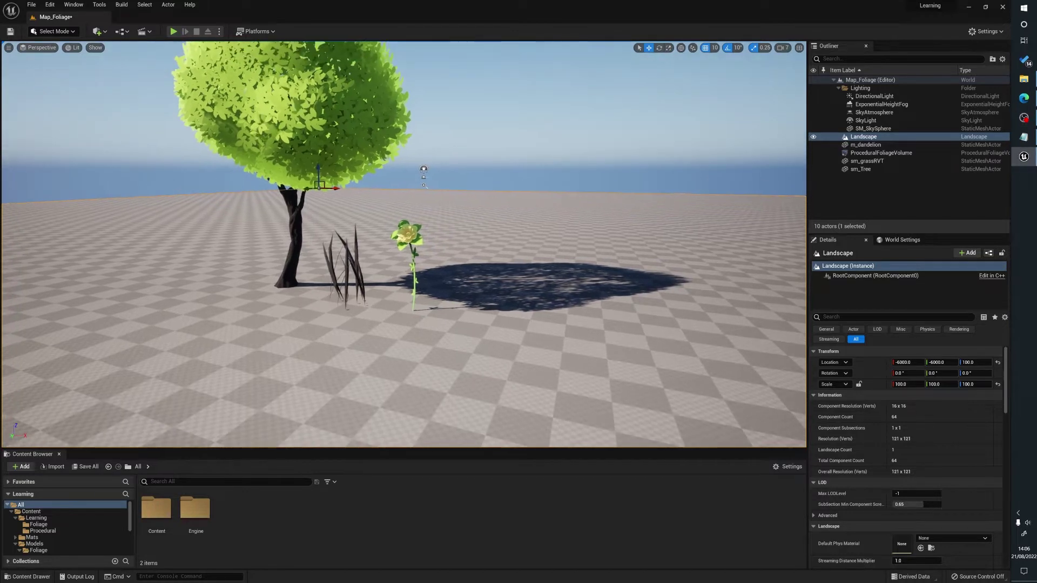
pyautogui.click(292, 256)
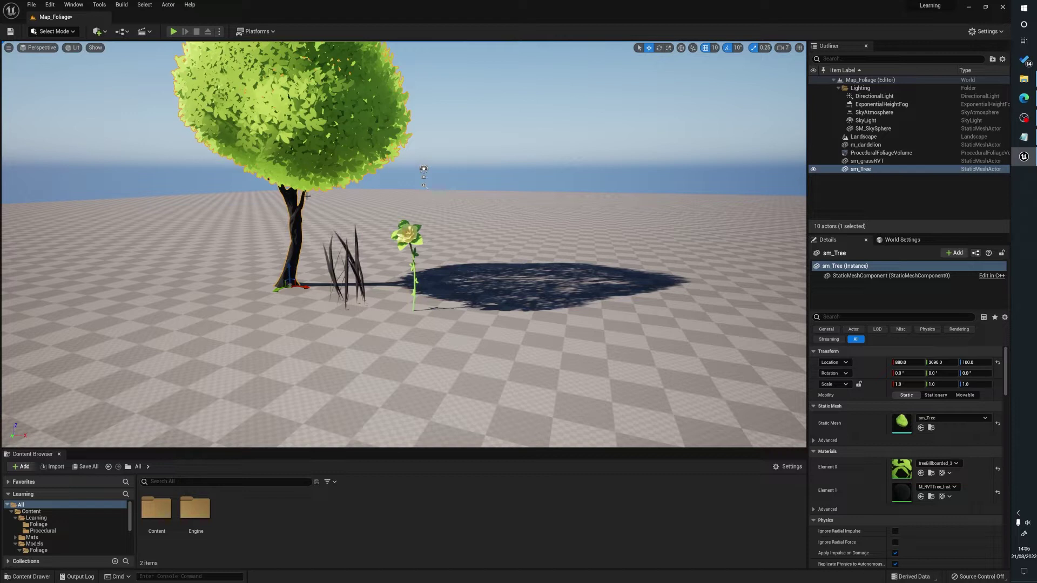
pyautogui.doubleClick(903, 469)
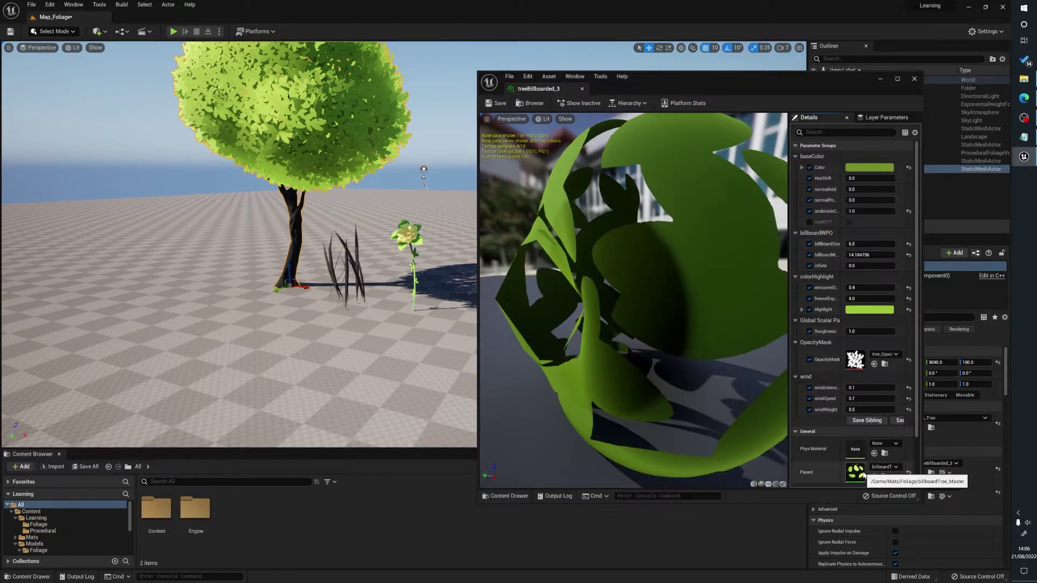
pyautogui.doubleClick(855, 359)
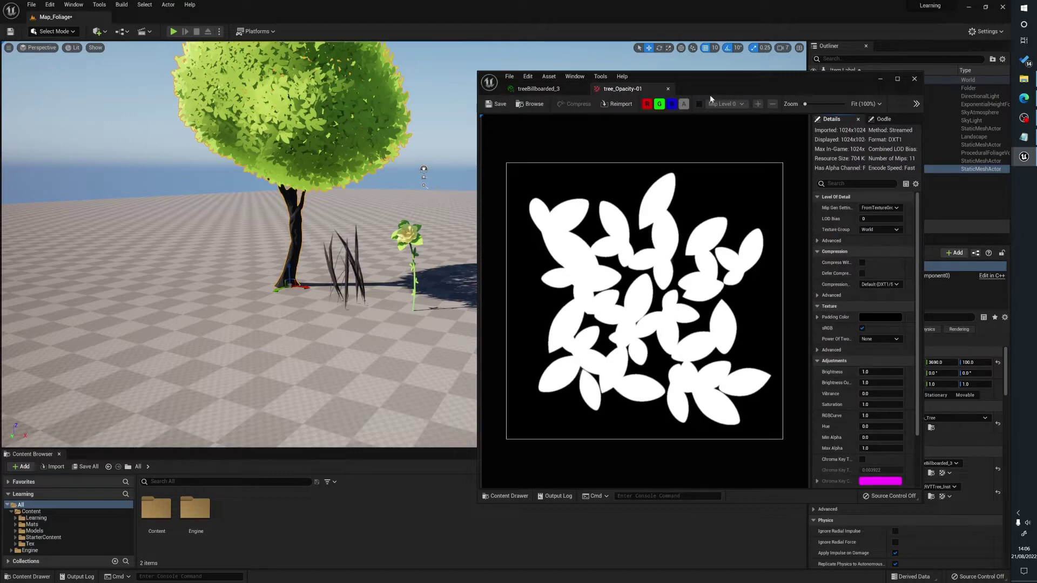
pyautogui.moveTo(714, 80); pyautogui.dragTo(670, 79)
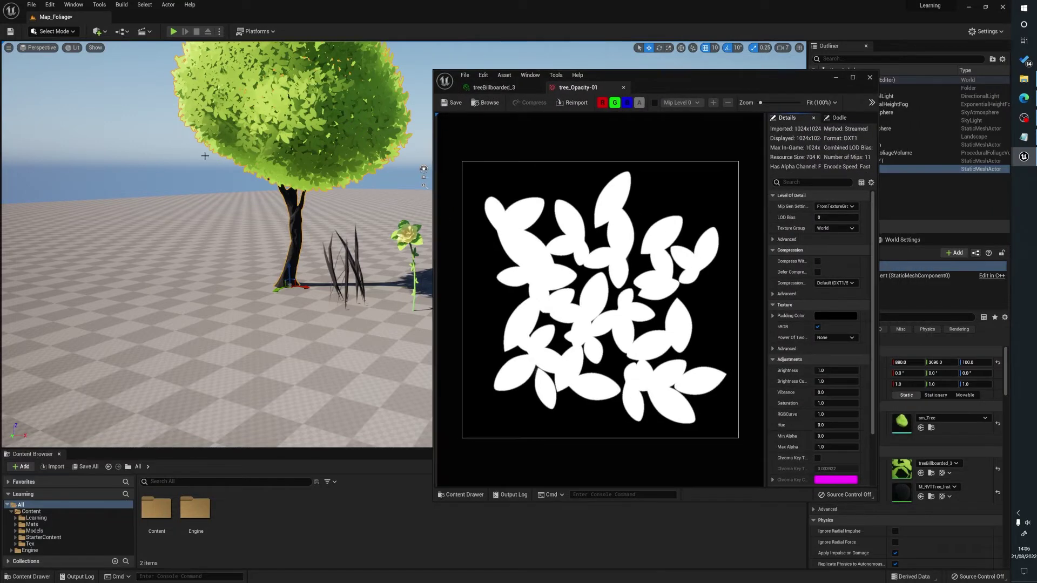
pyautogui.moveTo(261, 239); pyautogui.dragTo(305, 222, button='right')
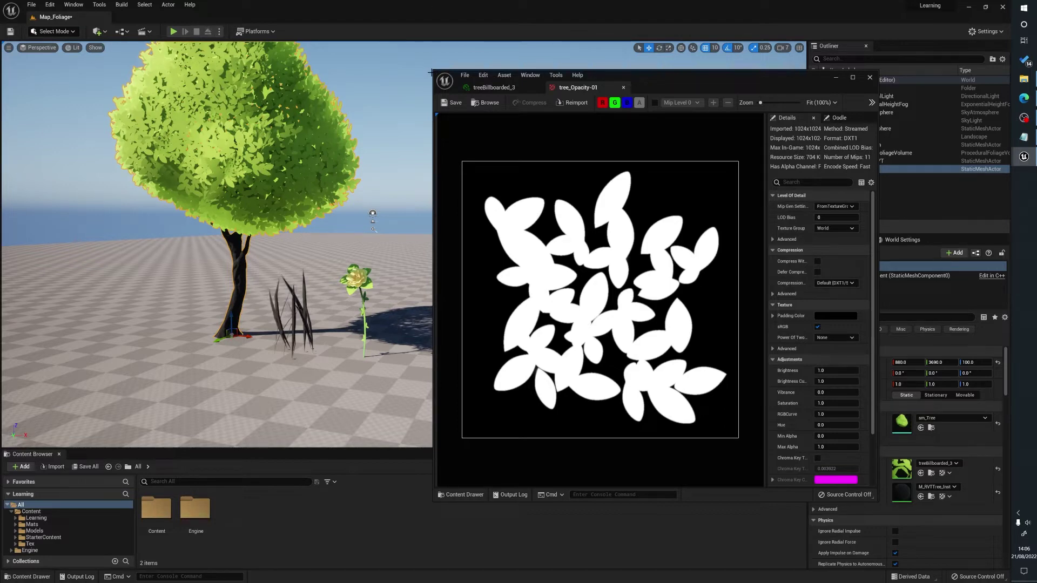
pyautogui.moveTo(286, 344); pyautogui.dragTo(278, 383, button='right')
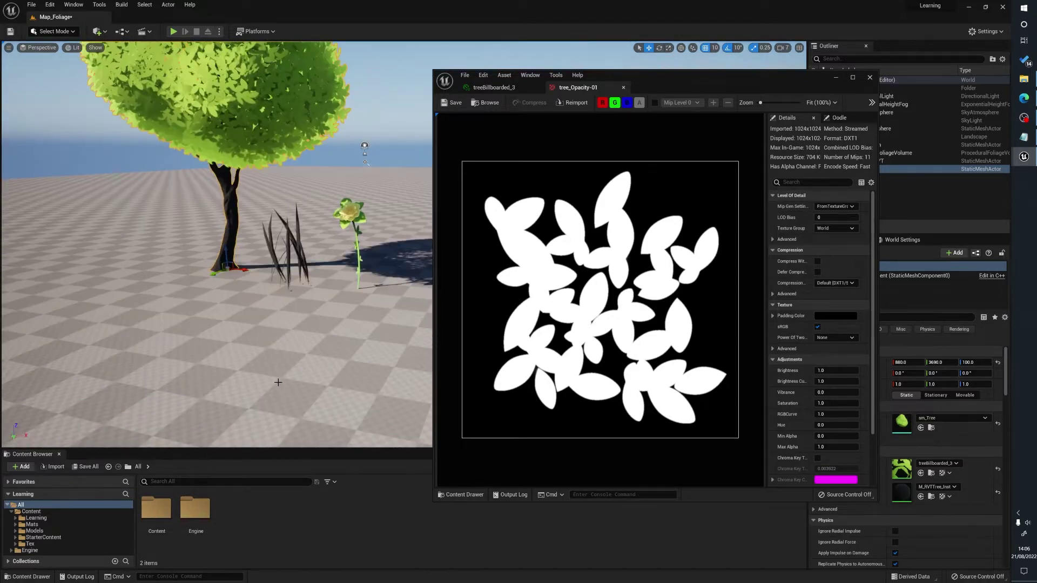
pyautogui.moveTo(433, 70); pyautogui.dragTo(303, 50)
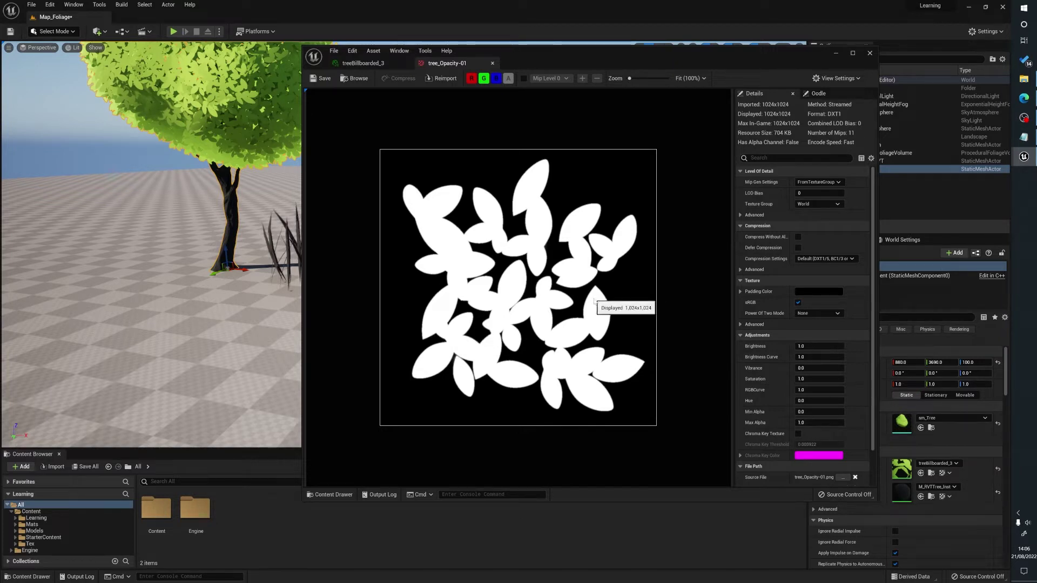
pyautogui.moveTo(601, 57); pyautogui.dragTo(535, 60)
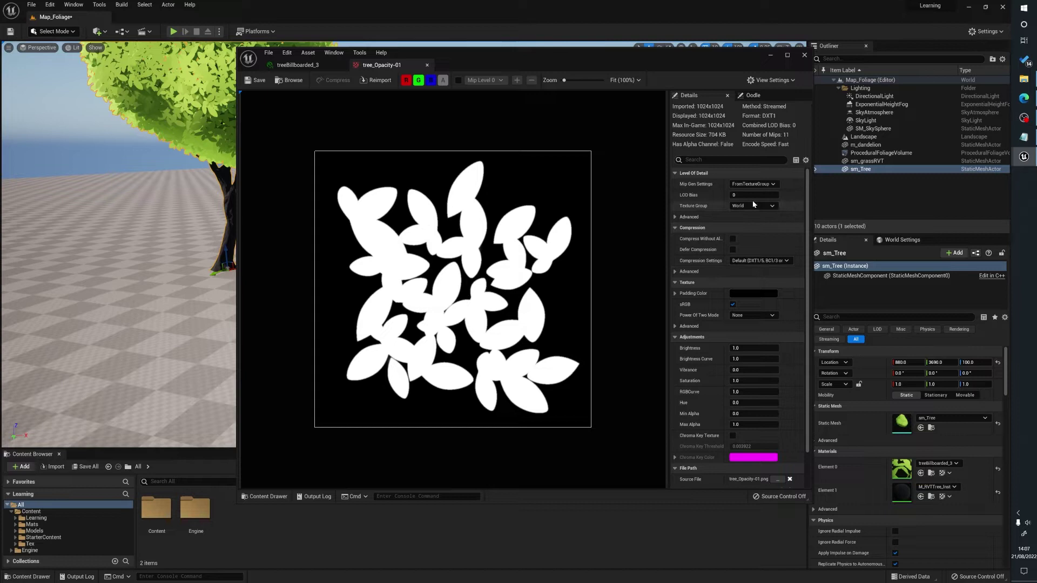
# Limit the tree_Opacity-01 texture's maximum size to 512, save it, and check the tree's leaves in the viewport
pyautogui.scroll(-2, 719, 305)
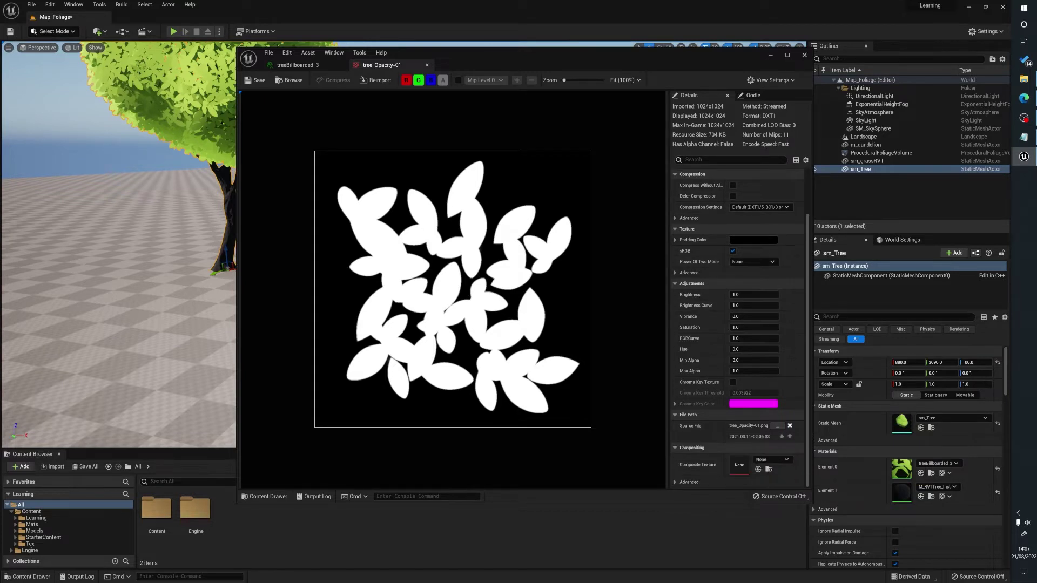
pyautogui.scroll(2, 736, 324)
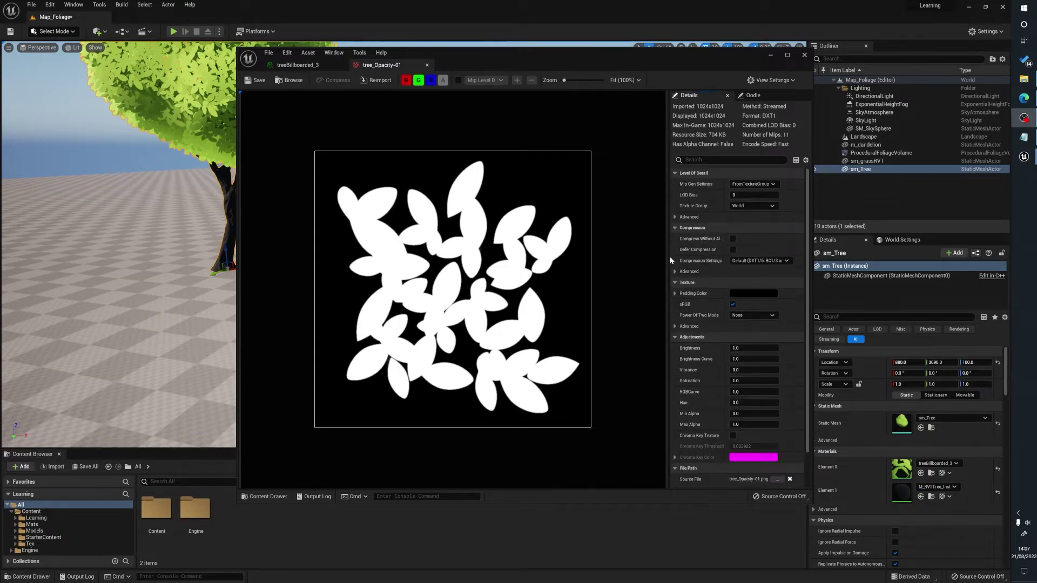
pyautogui.click(686, 271)
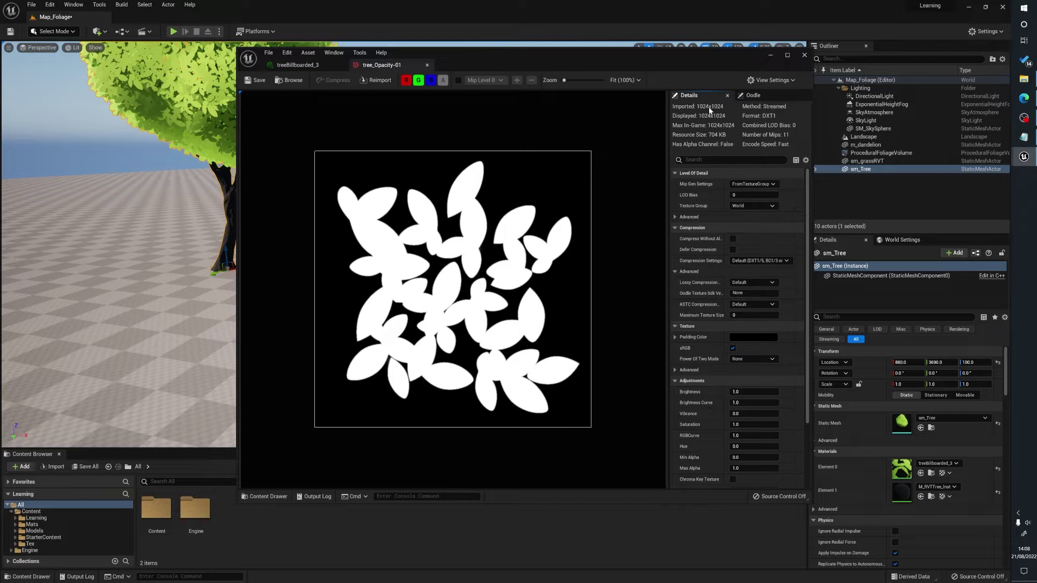
pyautogui.click(754, 315)
pyautogui.write('512')
pyautogui.press('Return')
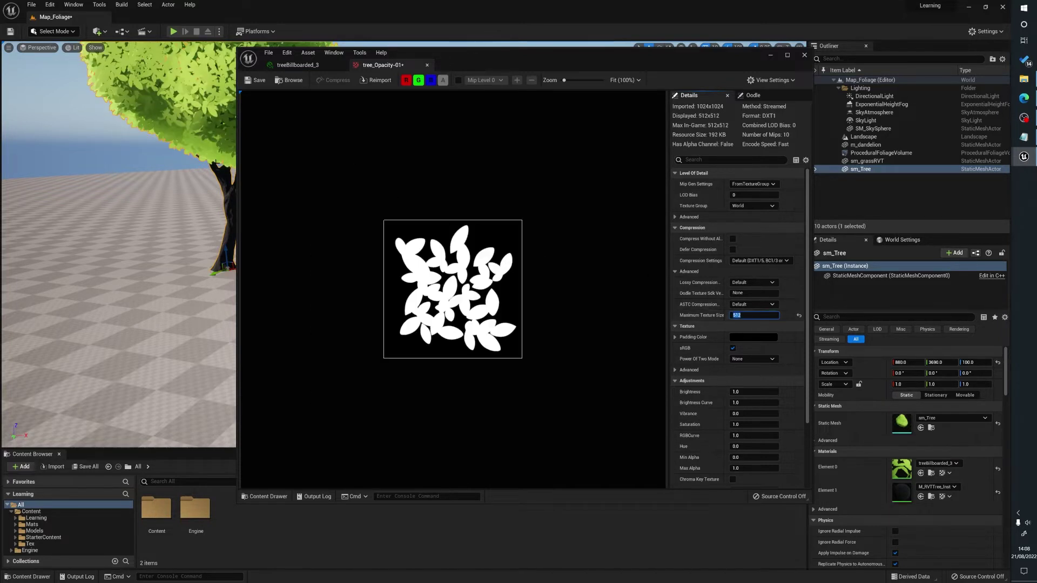
pyautogui.click(259, 80)
pyautogui.moveTo(173, 226); pyautogui.dragTo(146, 226, button='right')
pyautogui.press('w')
pyautogui.press('s')
pyautogui.moveTo(129, 211); pyautogui.dragTo(148, 270)
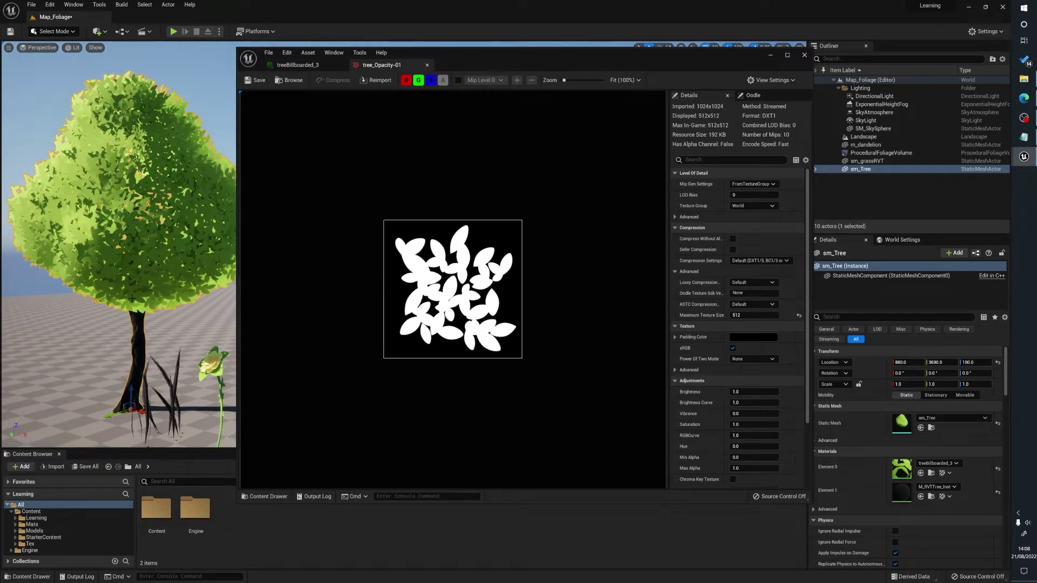
# Set the maximum texture size of tree_Opacity-01 to 1024 and close the texture editor
pyautogui.moveTo(518, 59); pyautogui.dragTo(593, 70)
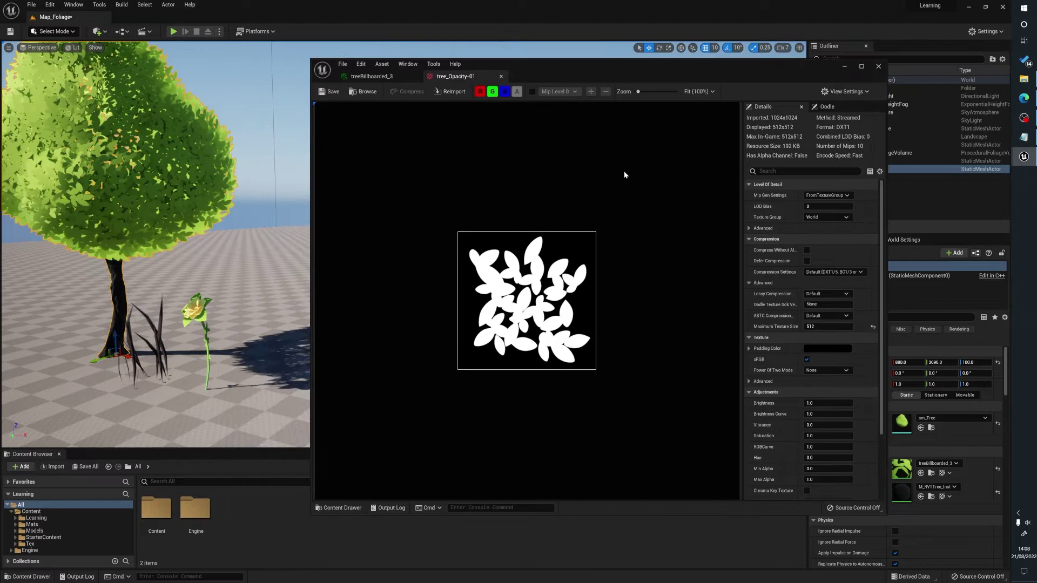
pyautogui.click(827, 325)
pyautogui.write('1024')
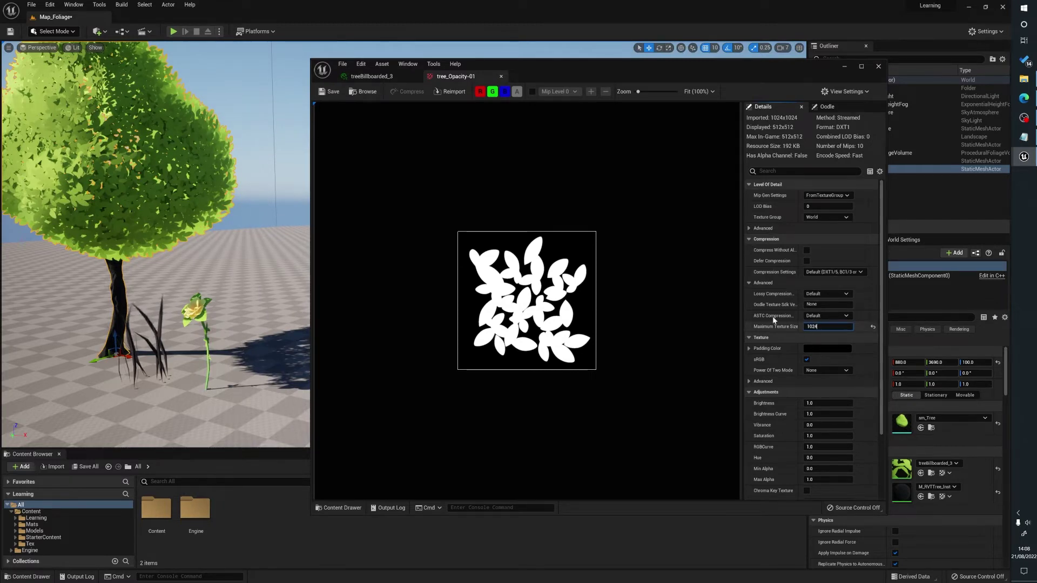
pyautogui.press('Return')
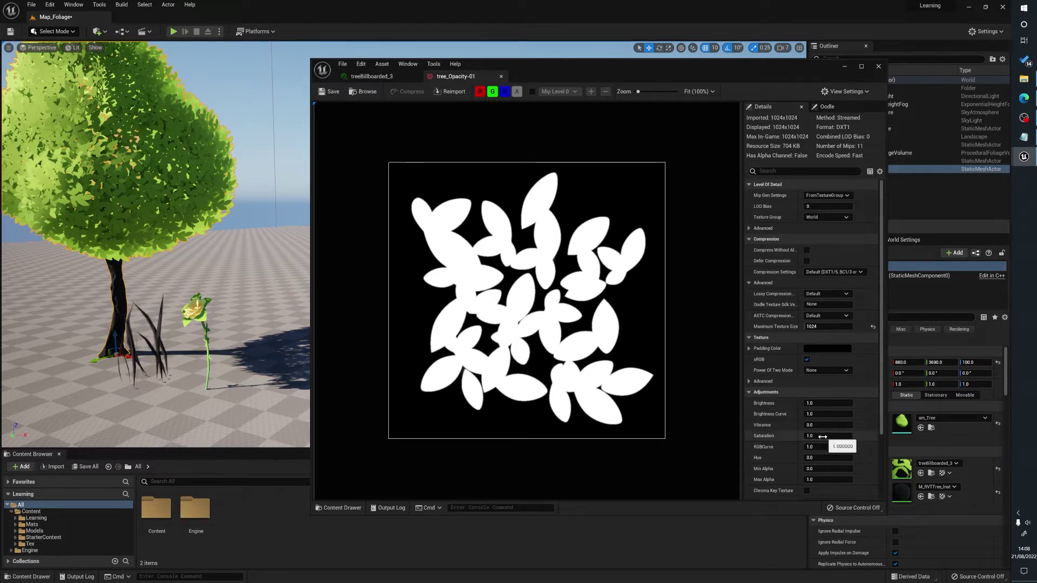
pyautogui.click(222, 90)
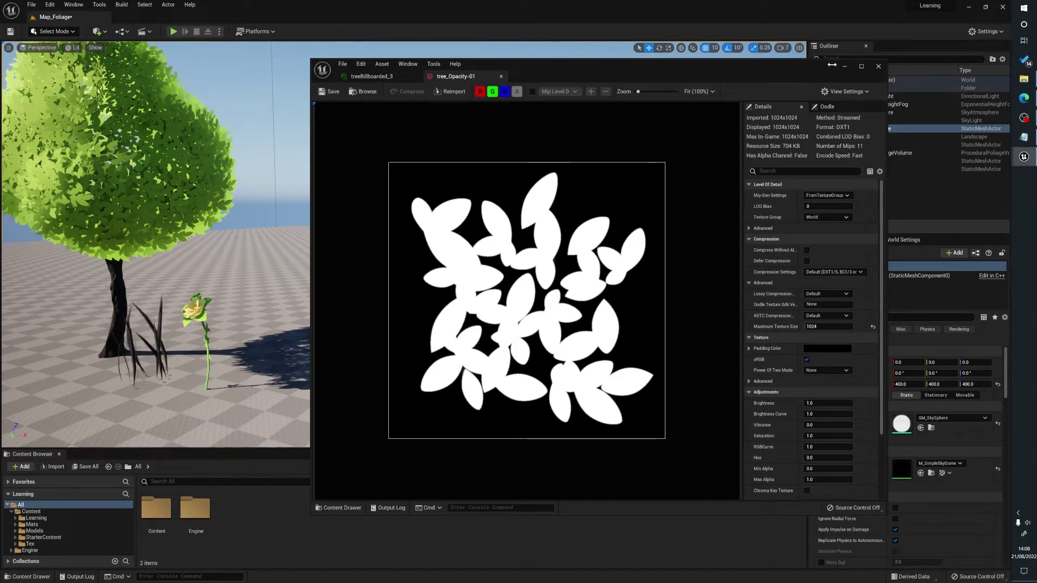
pyautogui.click(880, 67)
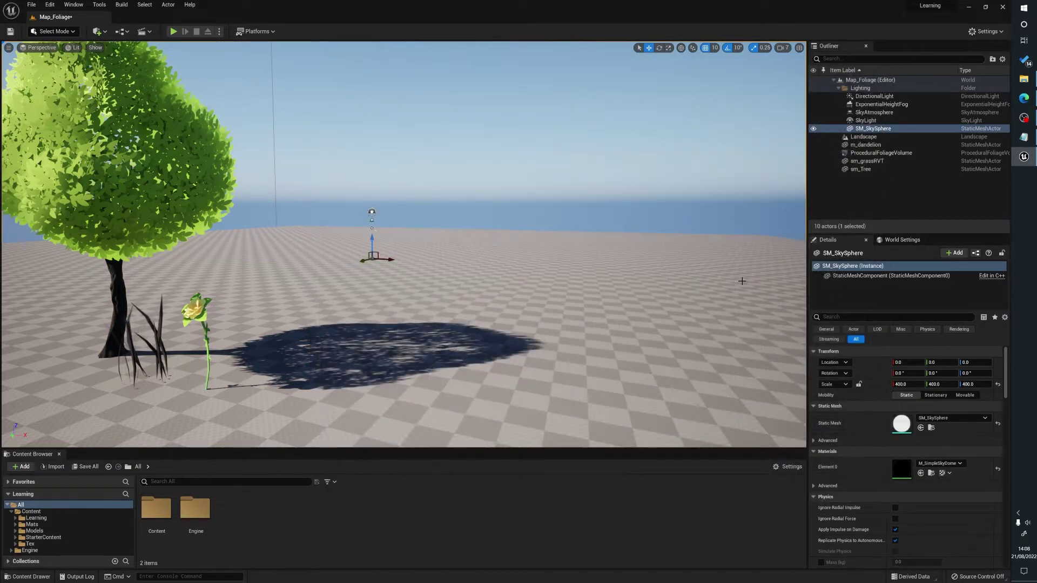
# Filter the project's assets to those in use by the level and browse through them
pyautogui.moveTo(270, 59); pyautogui.dragTo(240, 56, button='right')
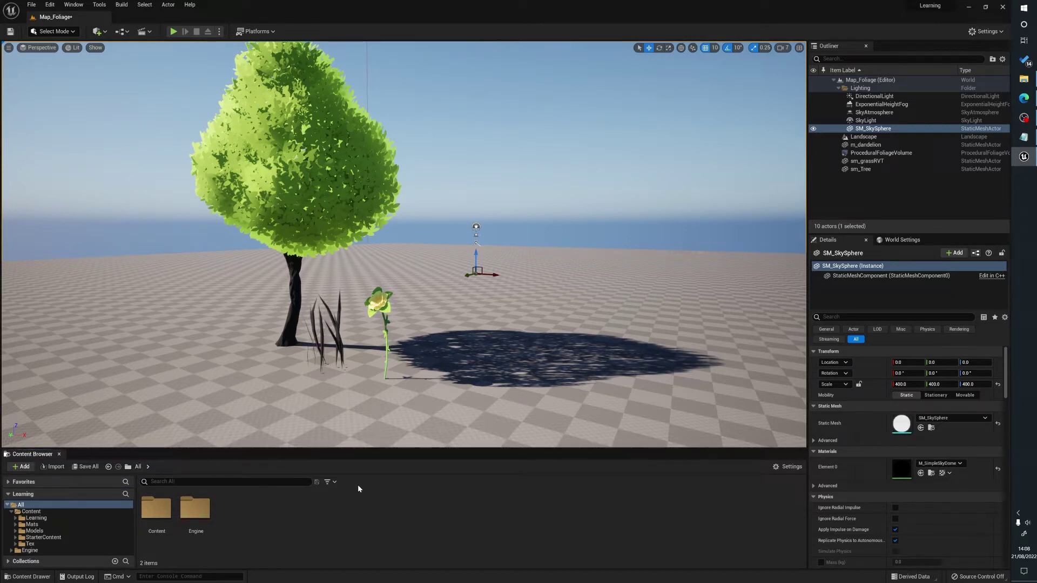
pyautogui.click(327, 482)
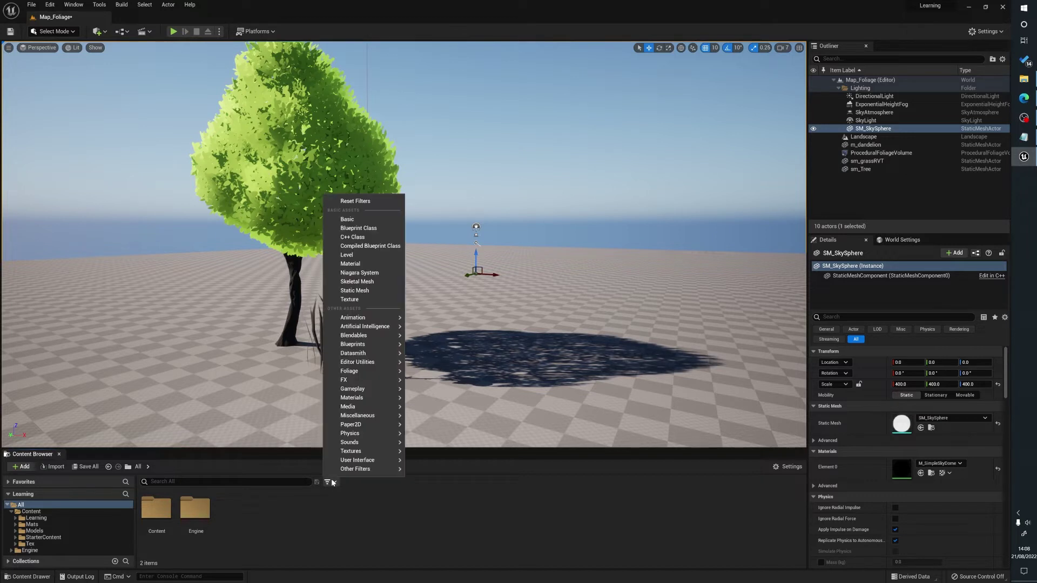
pyautogui.moveTo(361, 471)
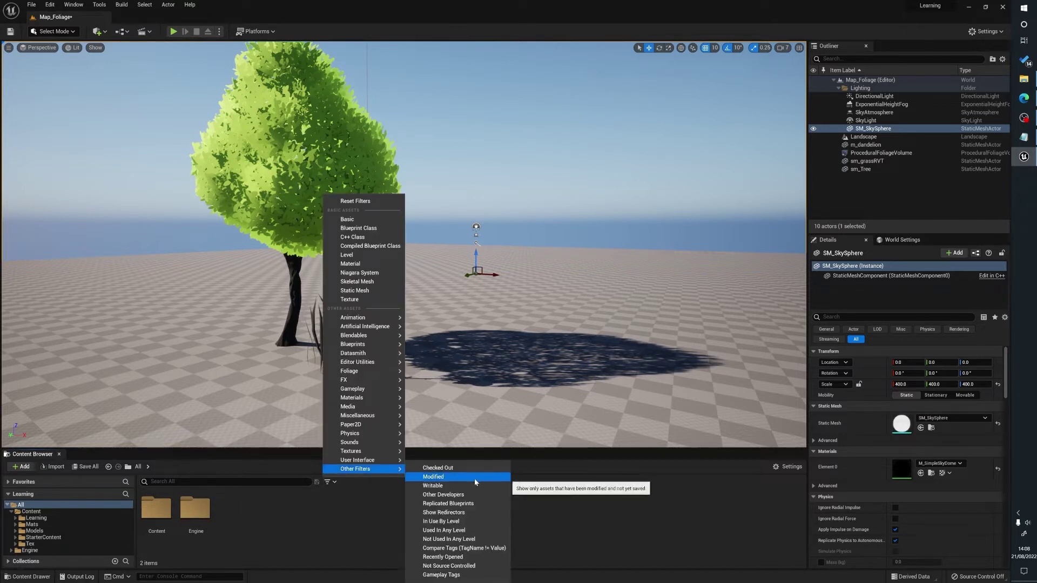
pyautogui.click(455, 522)
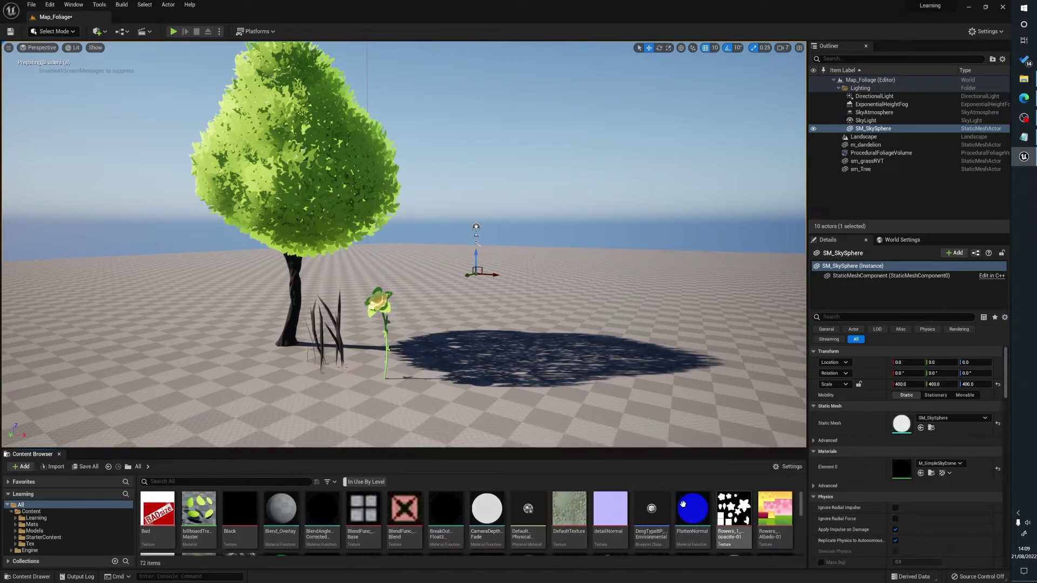
pyautogui.scroll(-5, 346, 508)
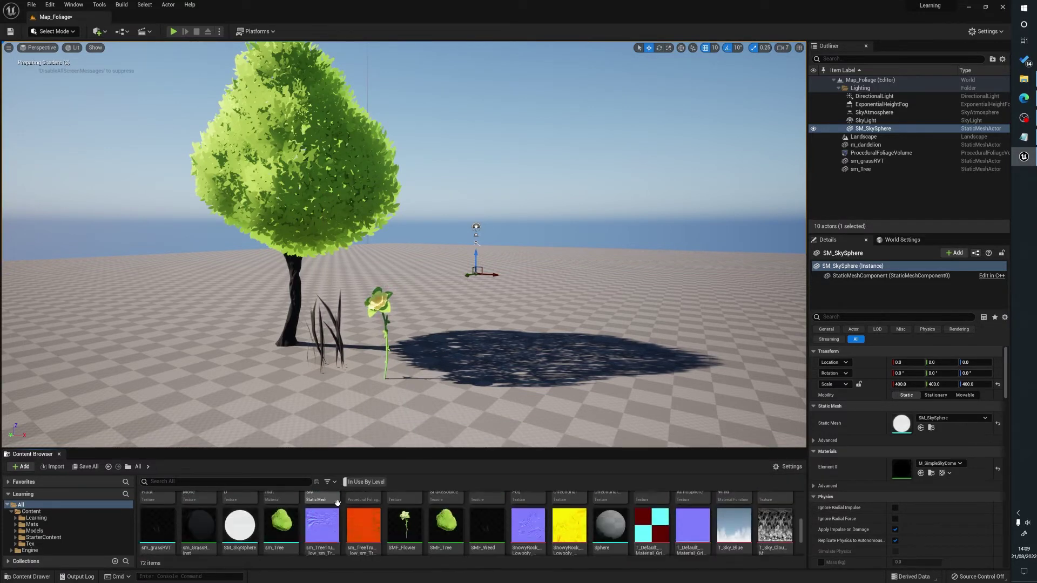
pyautogui.scroll(5, 335, 504)
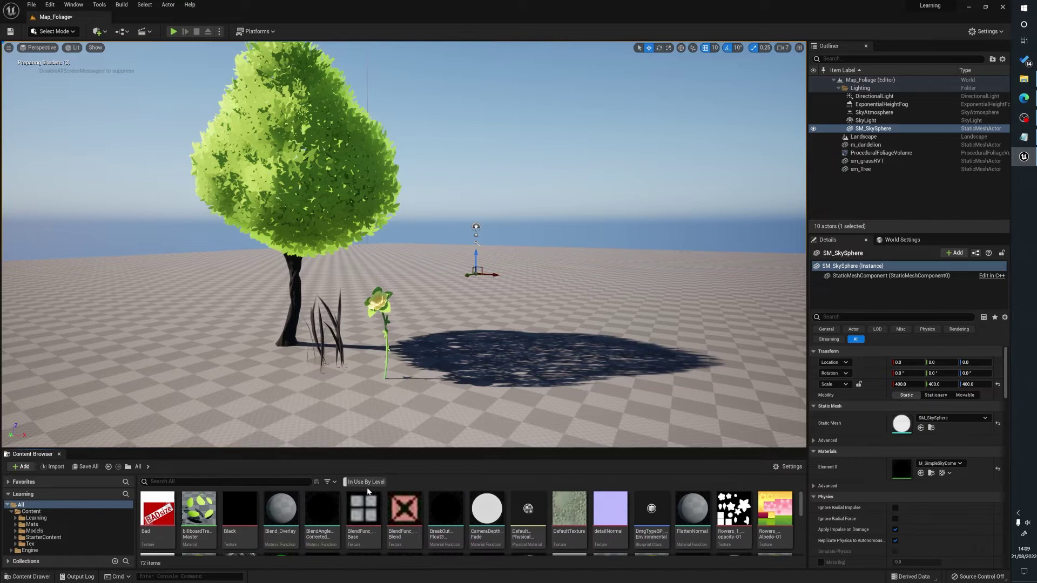
# Add a Texture filter to the in-use assets and look through the level's textures
pyautogui.click(327, 482)
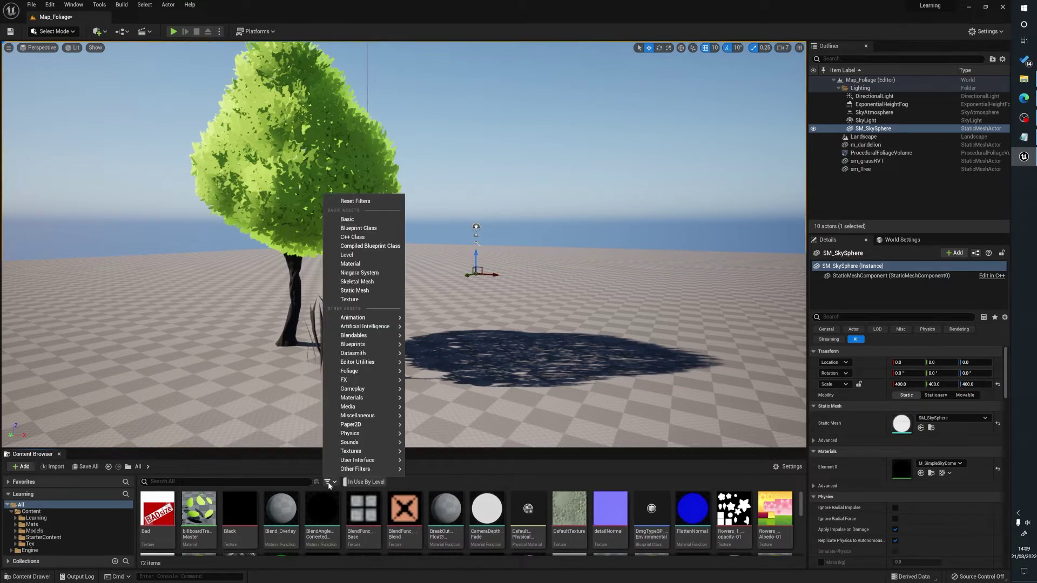
pyautogui.click(350, 299)
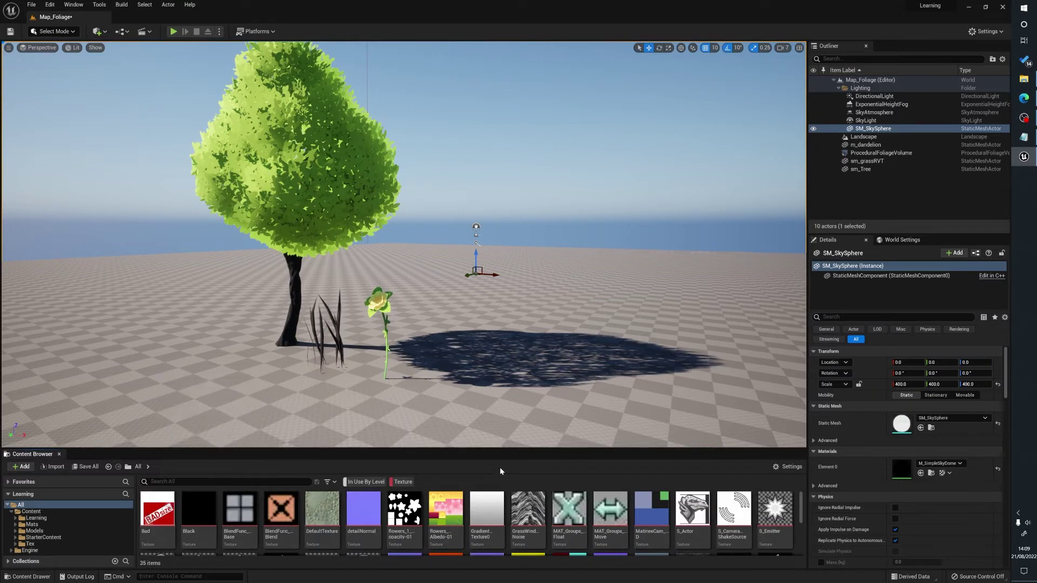
pyautogui.scroll(-1, 432, 517)
pyautogui.scroll(1, 540, 518)
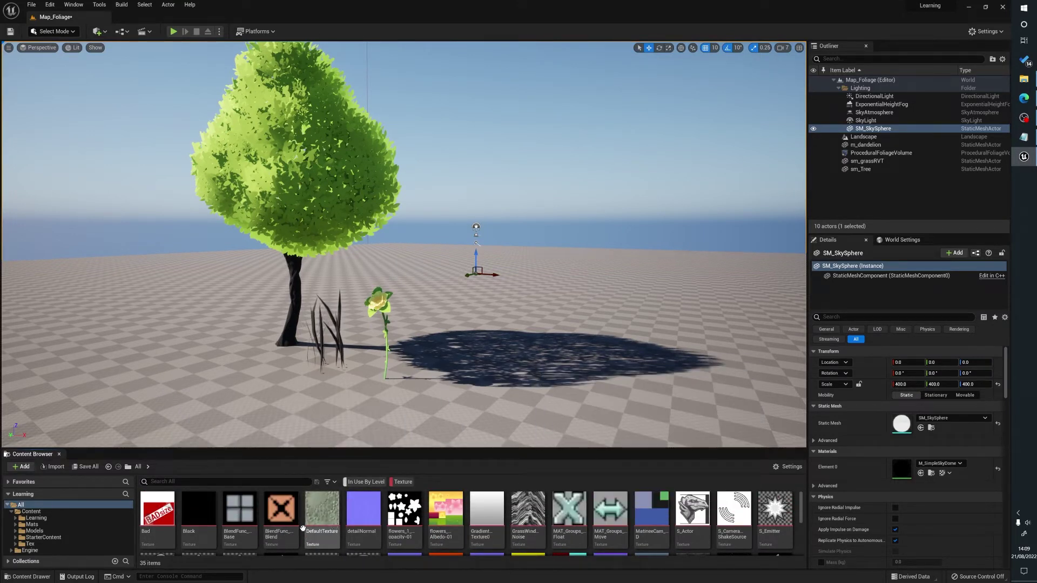
pyautogui.scroll(-2, 444, 518)
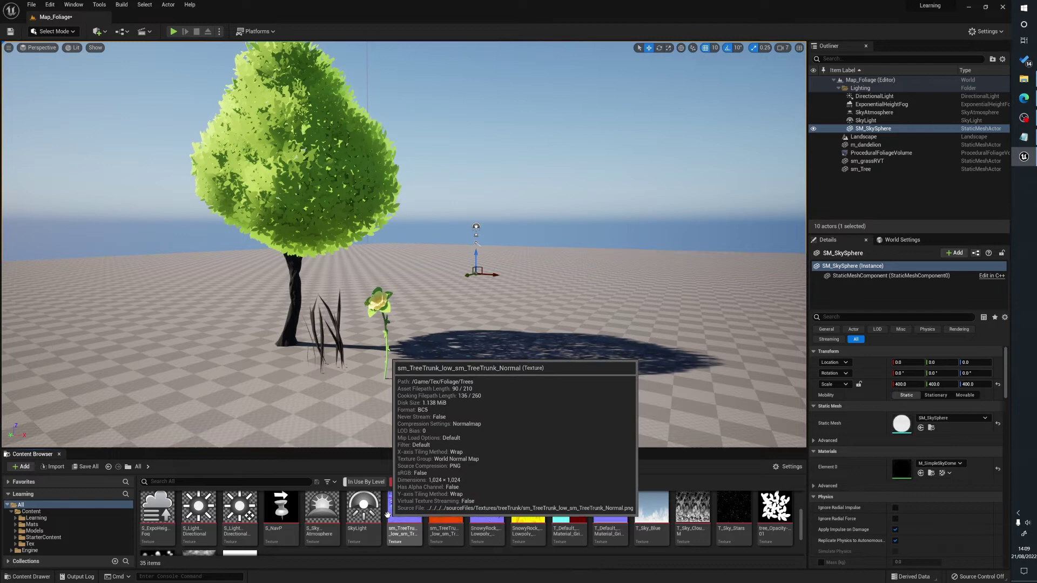
pyautogui.scroll(-1, 421, 510)
pyautogui.scroll(1, 415, 499)
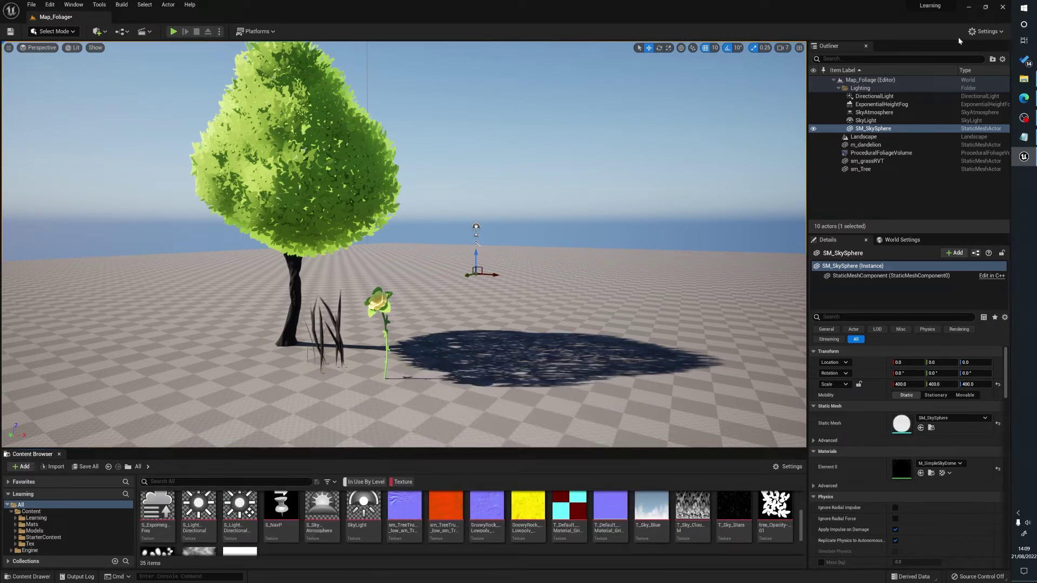
# Select the two sm_TreeTrunk and two SnowyRock textures together with flowers_1_opacity-01, flowers_Albedo-01 and GradientTexture0
pyautogui.moveTo(493, 245); pyautogui.dragTo(473, 238, button='right')
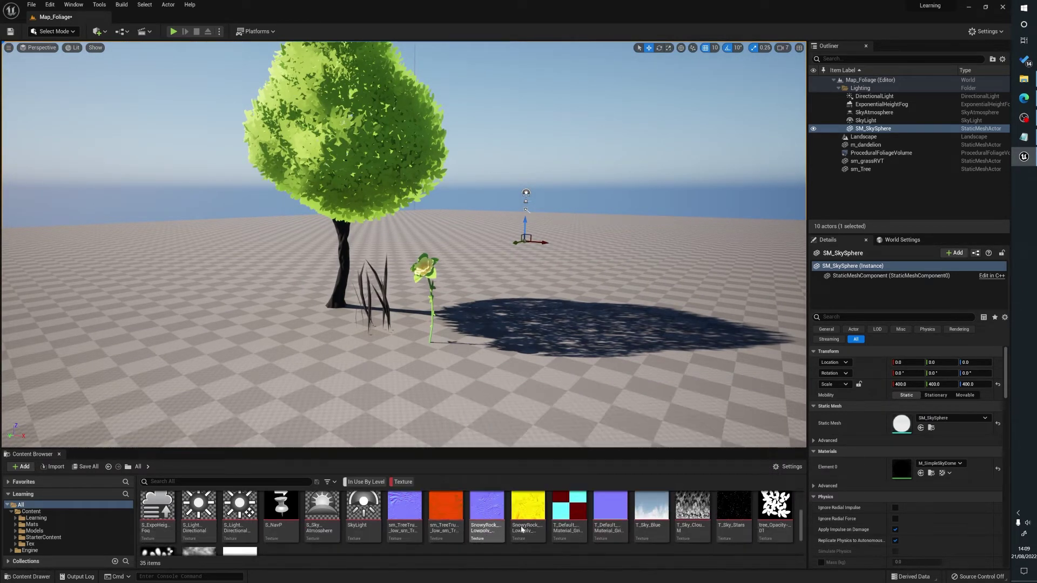
pyautogui.click(405, 512)
pyautogui.keyDown('shift'); pyautogui.click(528, 513); pyautogui.keyUp('shift')
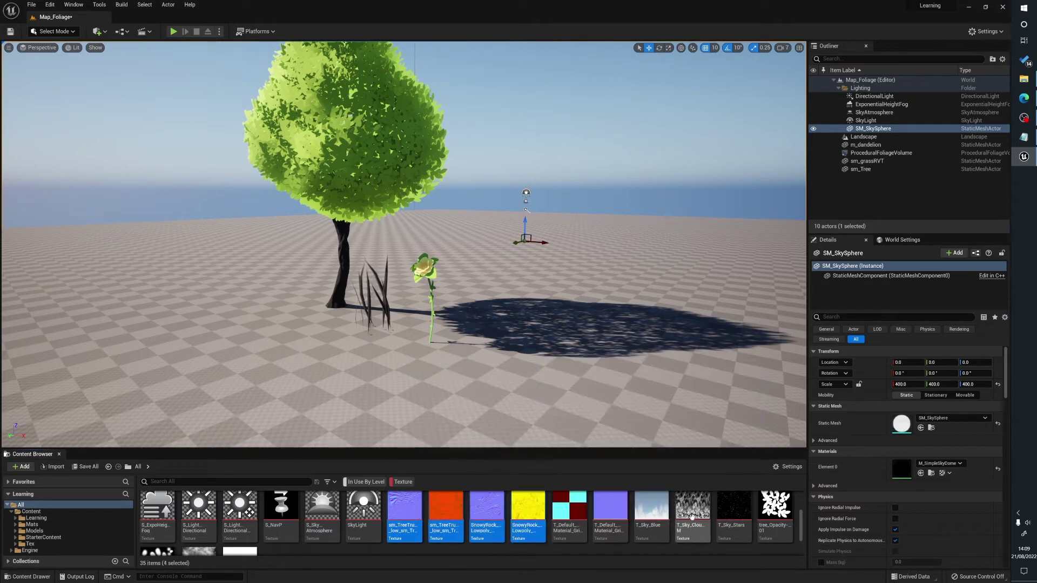
pyautogui.scroll(2, 518, 524)
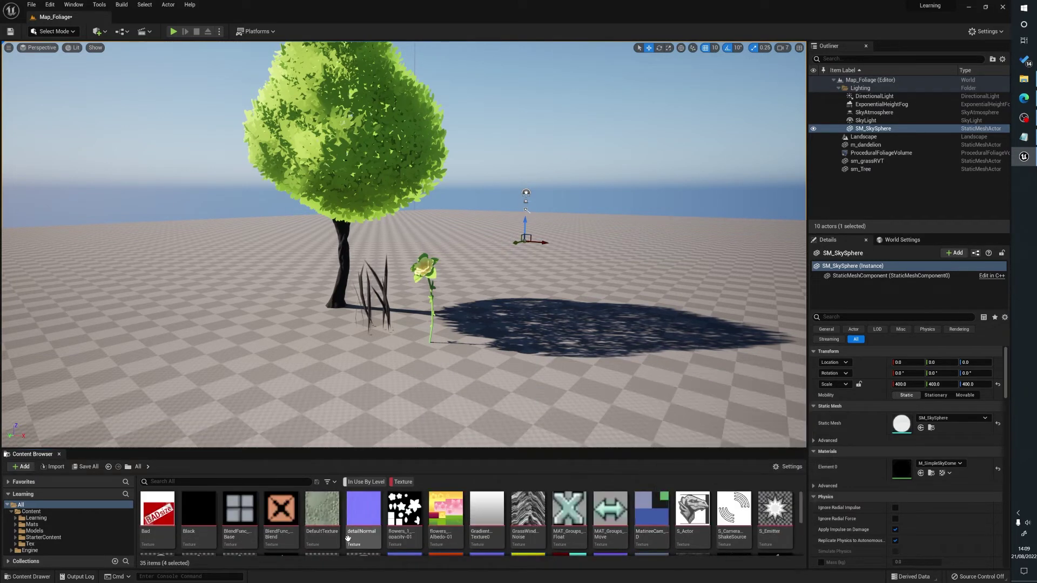
pyautogui.keyDown('ctrl'); pyautogui.click(402, 510); pyautogui.keyUp('ctrl')
pyautogui.keyDown('ctrl'); pyautogui.click(446, 510); pyautogui.keyUp('ctrl')
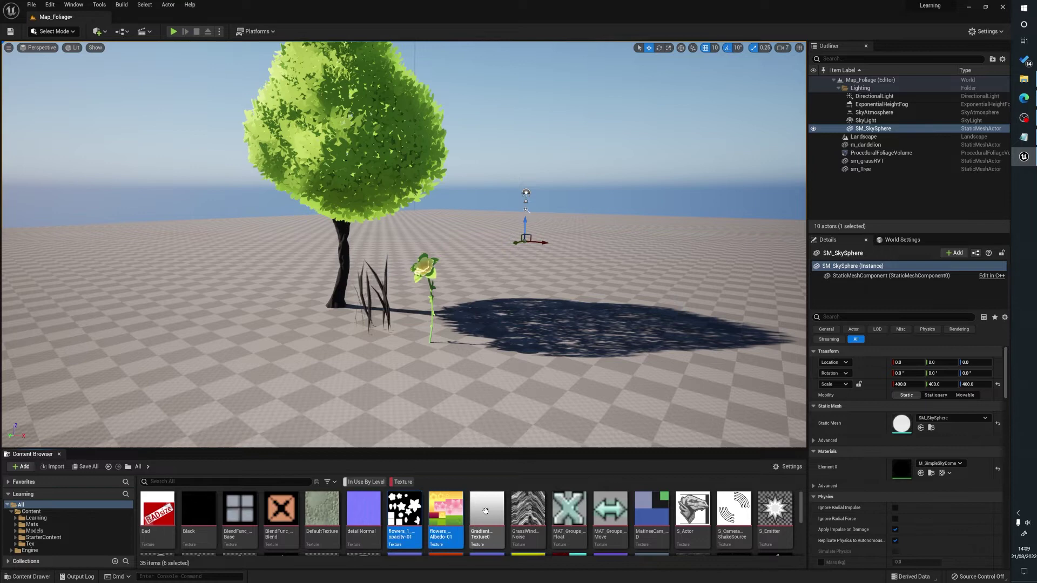
pyautogui.keyDown('ctrl'); pyautogui.click(485, 508); pyautogui.keyUp('ctrl')
# Open the selected textures for bulk editing in the Property Matrix, maximize its window and widen the Name column
pyautogui.rightClick(484, 506)
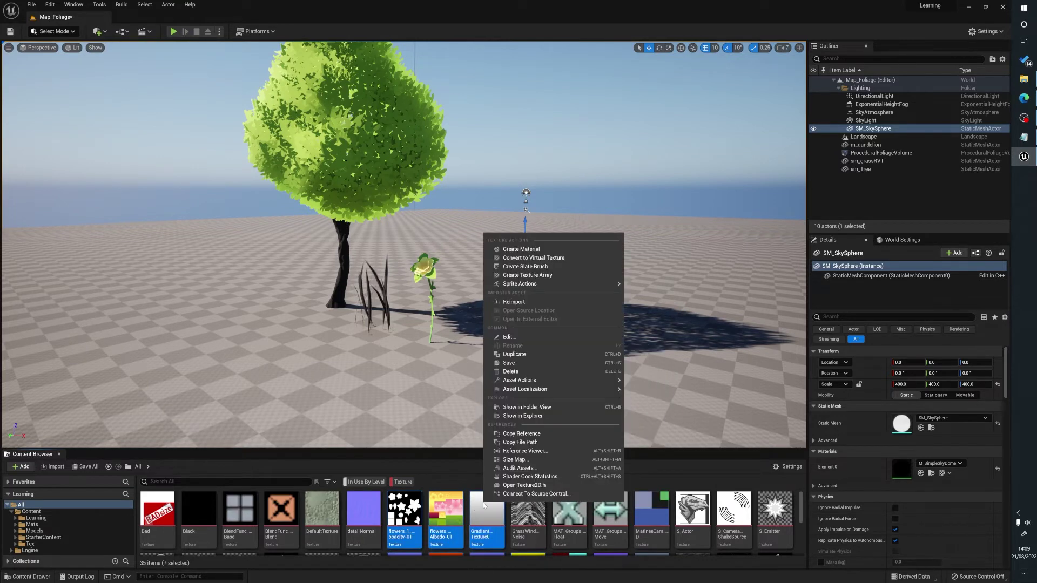
pyautogui.moveTo(592, 378)
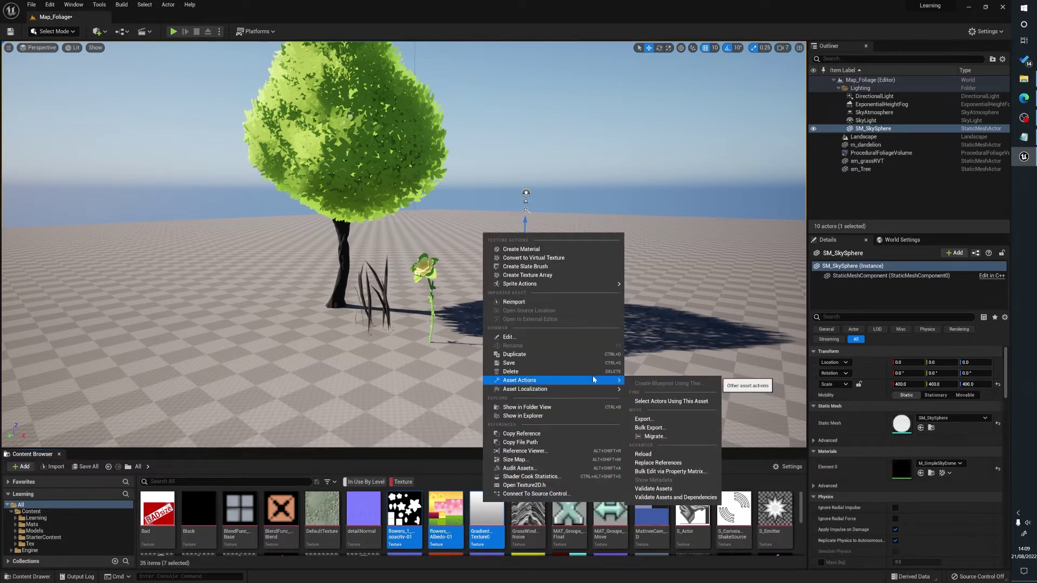
pyautogui.click(667, 473)
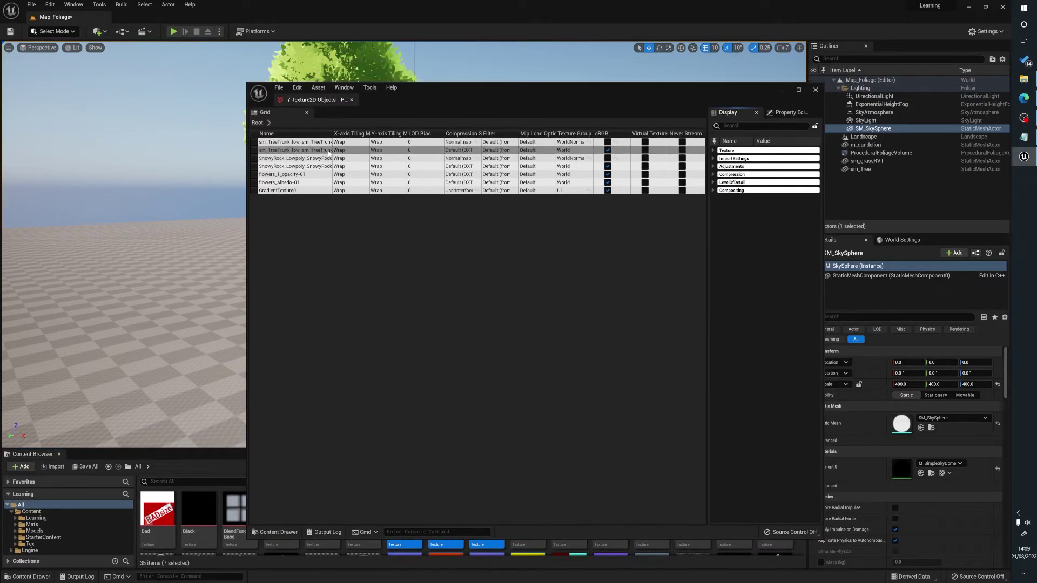
pyautogui.click(798, 89)
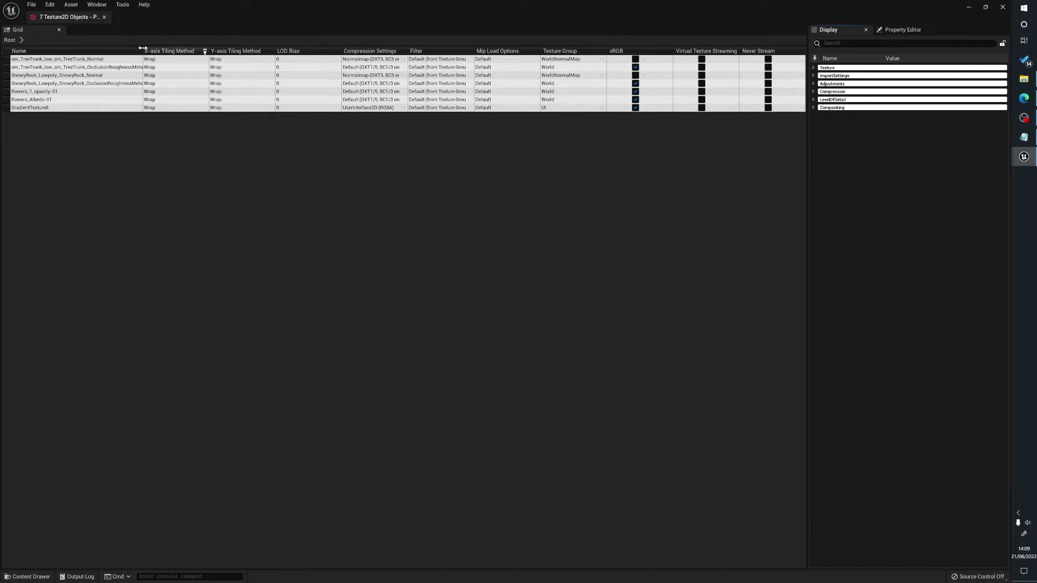
pyautogui.moveTo(143, 50); pyautogui.dragTo(159, 50)
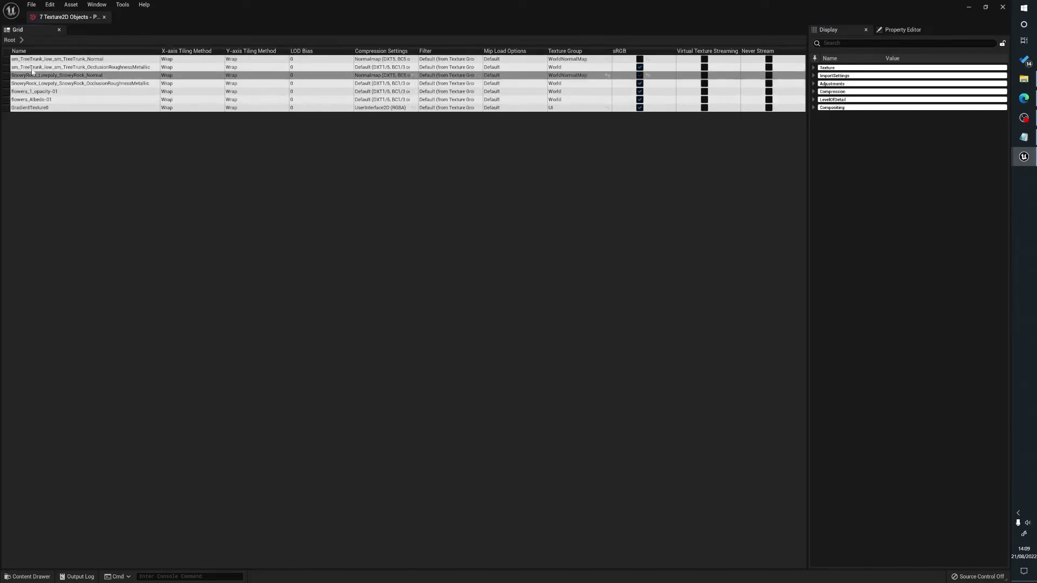
# Look through the matrix's Texture and ImportSettings properties, leaving only the Compression group with Maximum Texture Size expanded
pyautogui.click(814, 84)
pyautogui.click(814, 82)
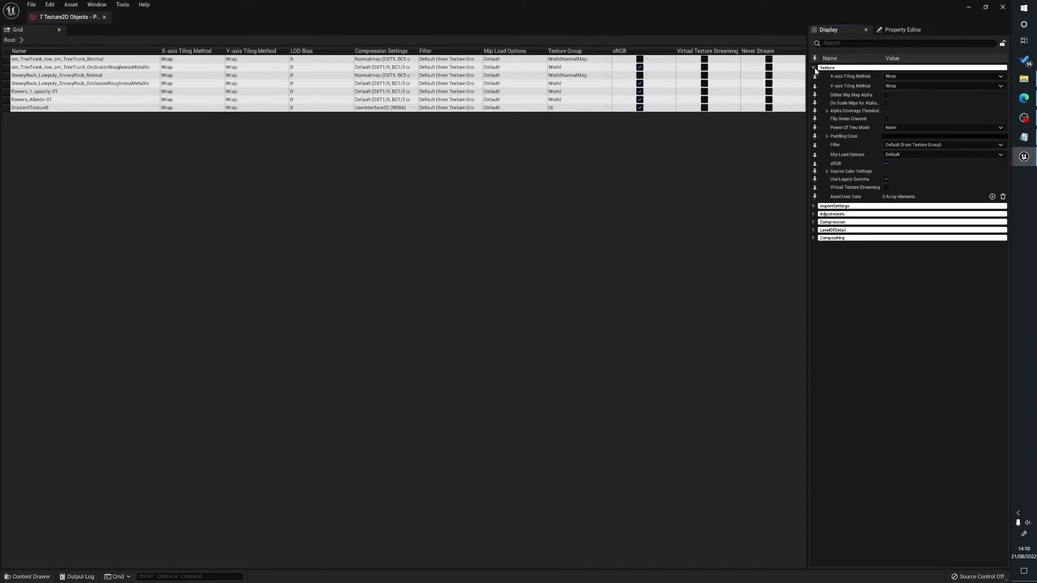
pyautogui.click(813, 68)
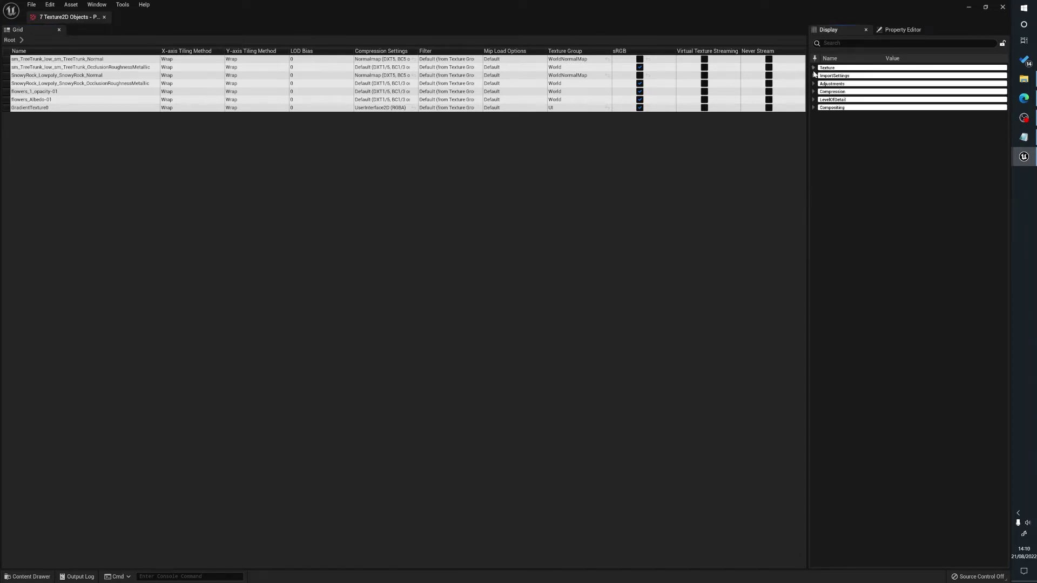
pyautogui.click(814, 75)
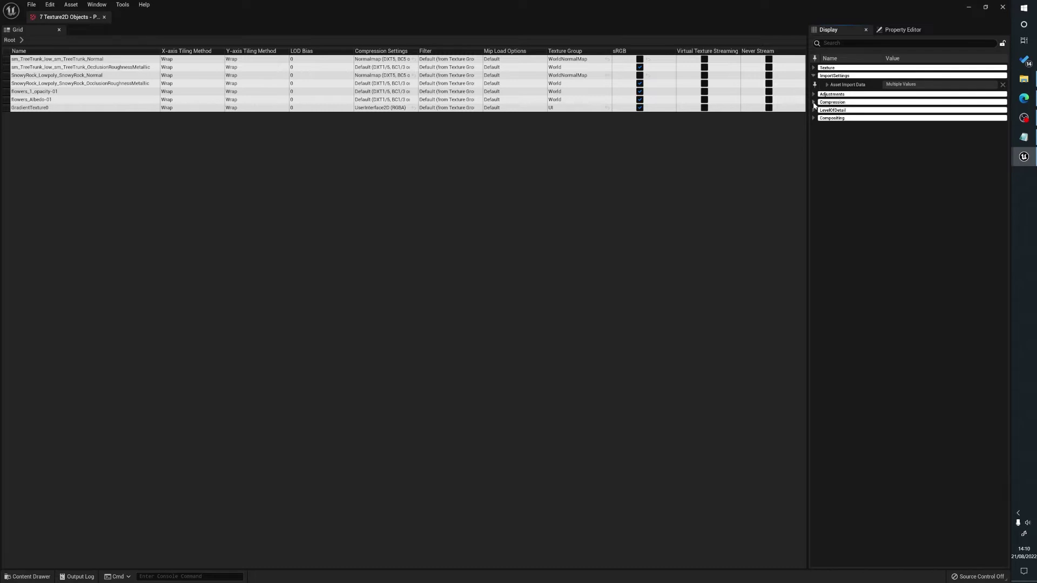
pyautogui.click(813, 103)
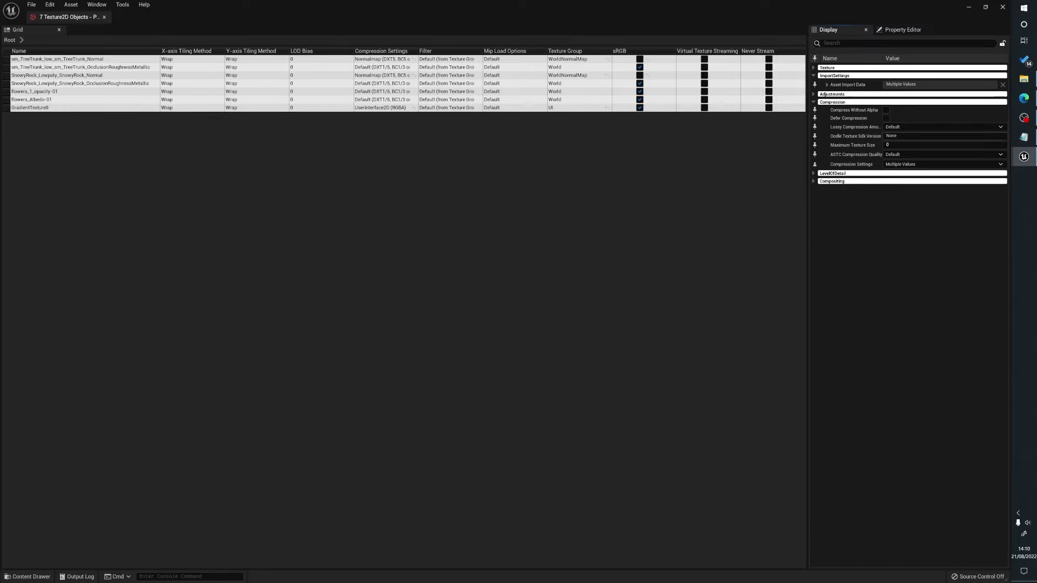
pyautogui.click(814, 76)
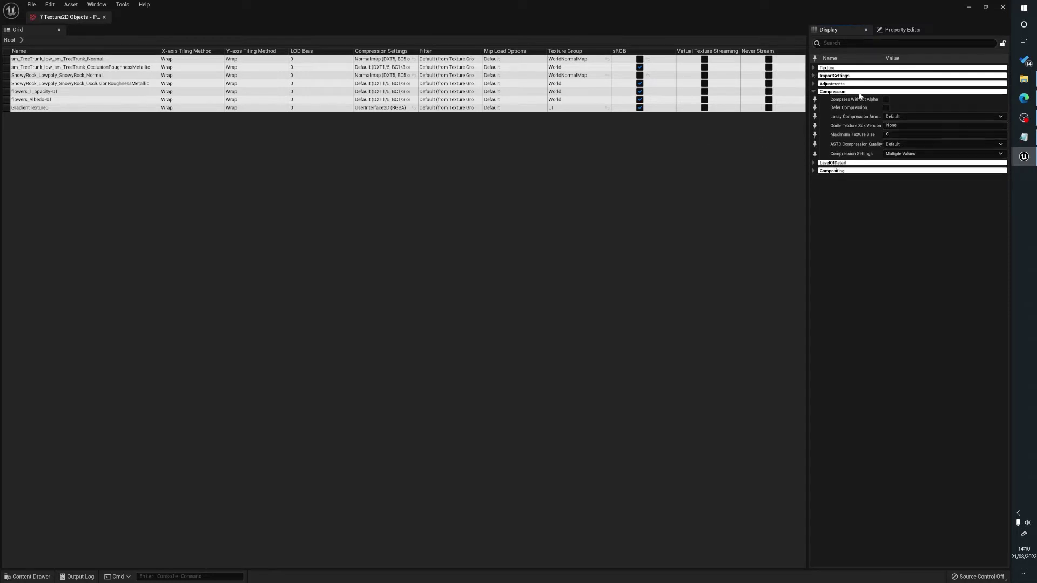
# Select all seven texture rows in the matrix, restore its window size and move it off the main editor
pyautogui.moveTo(84, 60); pyautogui.dragTo(75, 110)
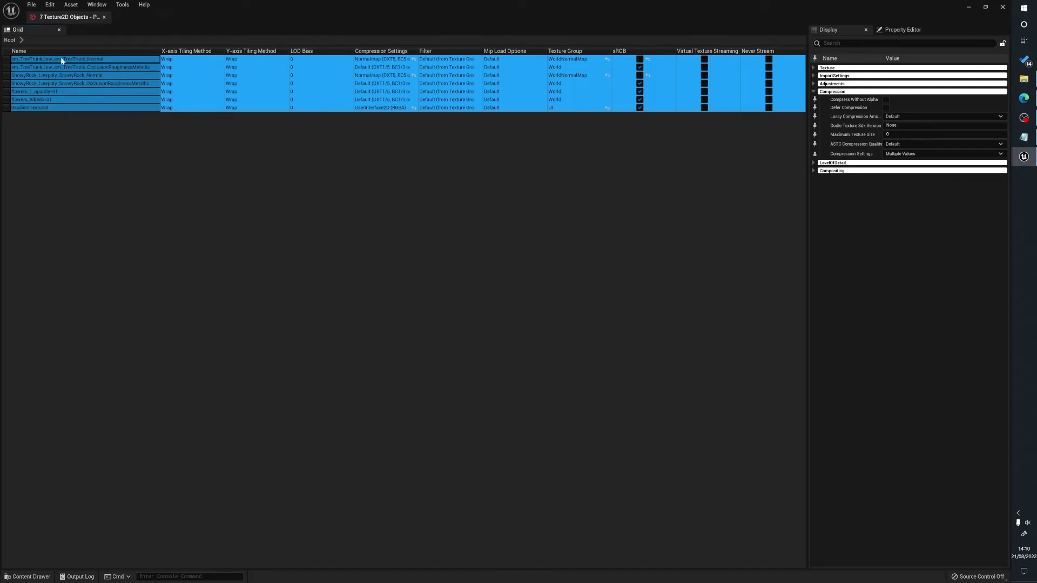
pyautogui.moveTo(61, 58); pyautogui.dragTo(85, 110)
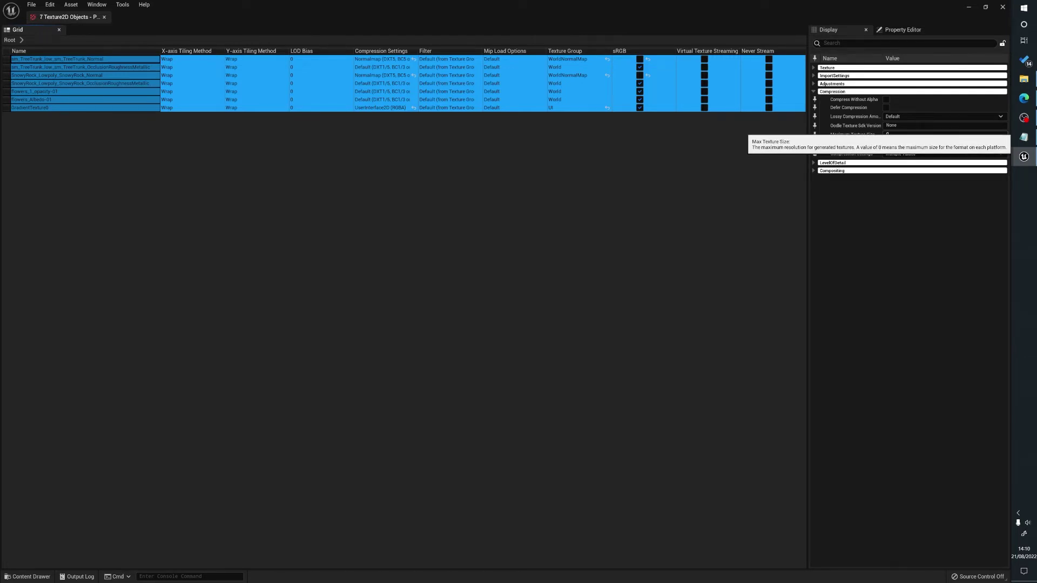
pyautogui.click(985, 7)
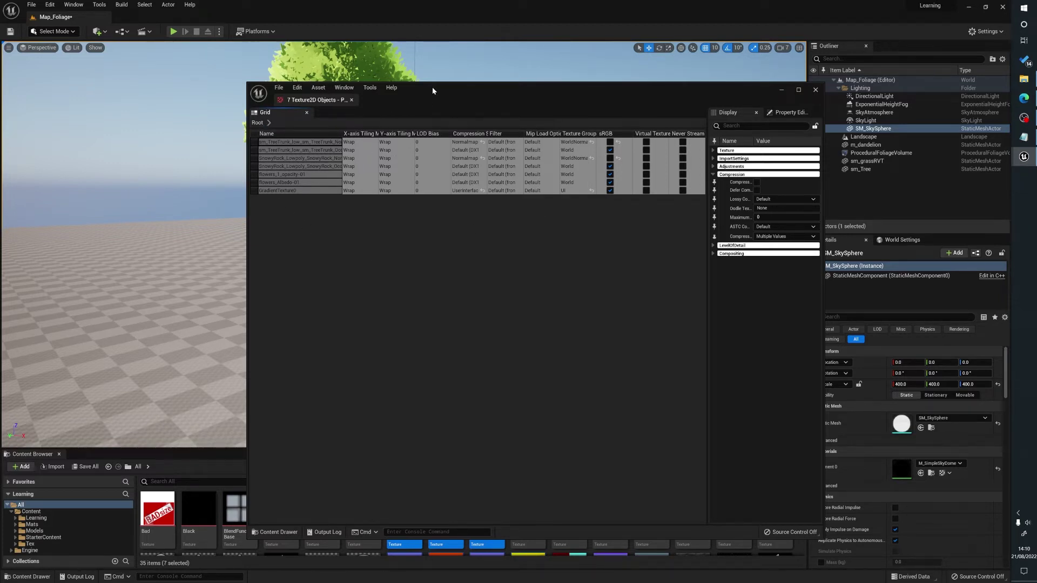
pyautogui.moveTo(433, 90); pyautogui.dragTo(0, 168)
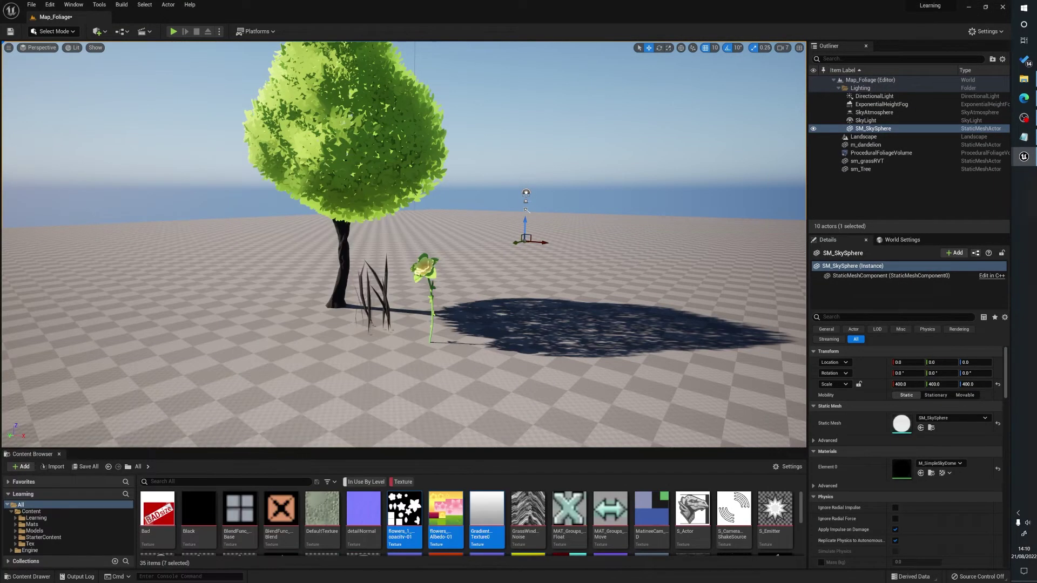
# Switch the viewport to the Required Texture Resolution view mode and select the tree
pyautogui.click(69, 48)
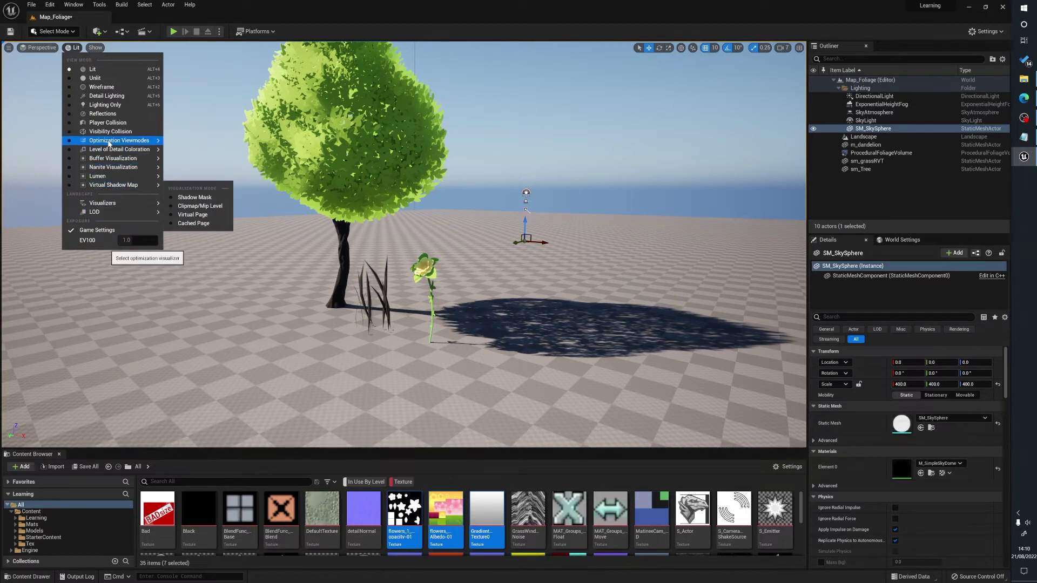
pyautogui.moveTo(119, 141)
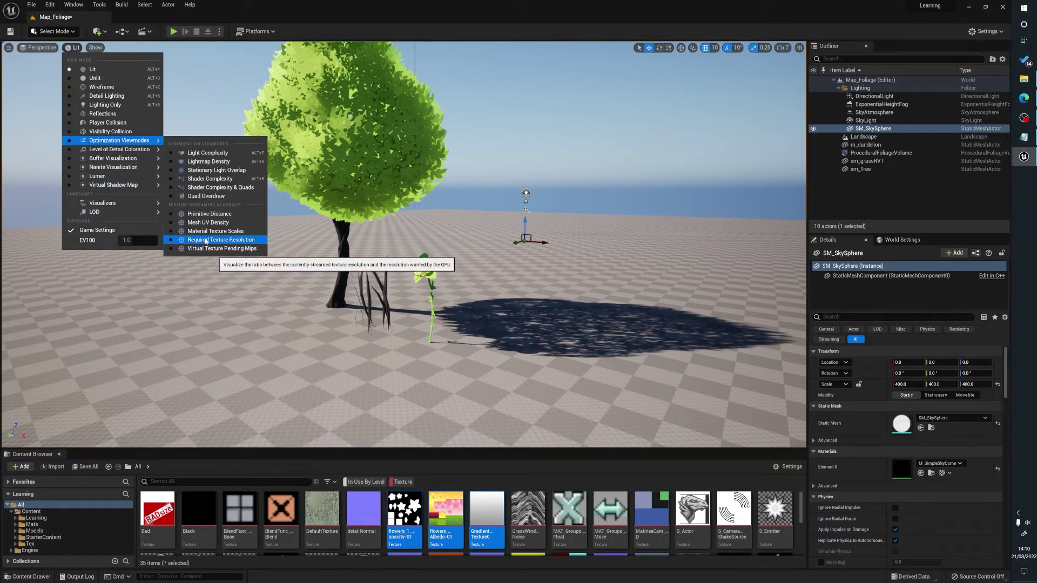
pyautogui.click(215, 240)
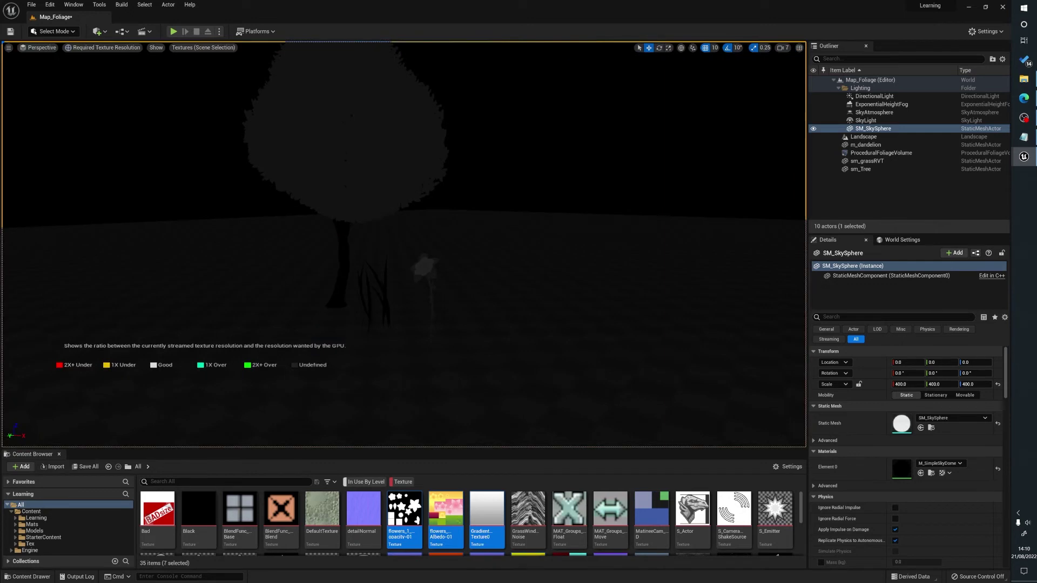
pyautogui.click(346, 161)
pyautogui.moveTo(345, 162); pyautogui.dragTo(335, 186, button='right')
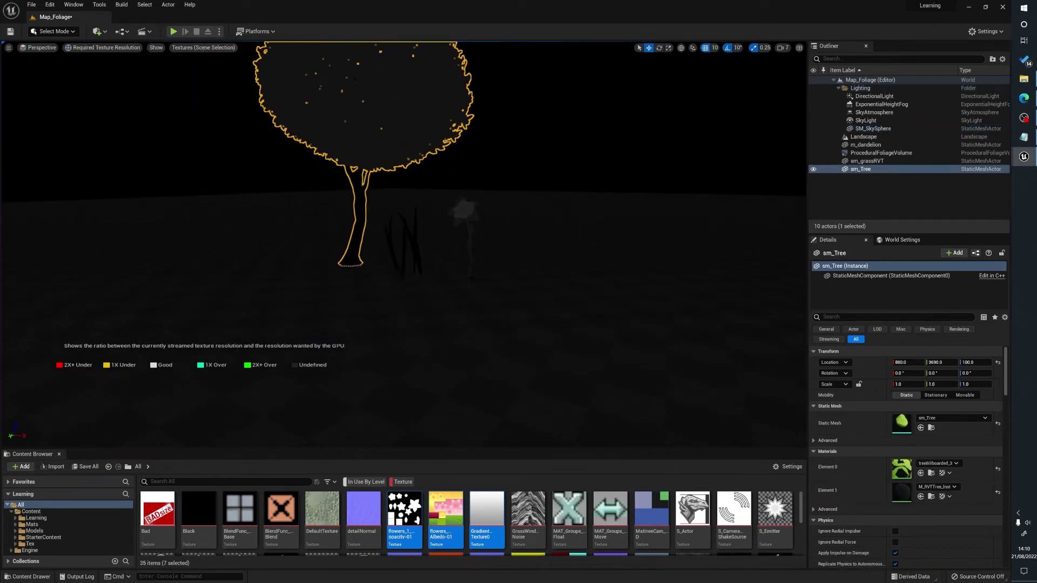
# Visualize the tree's detailNormal texture and examine the trunk's resolution colours from near and far
pyautogui.click(193, 48)
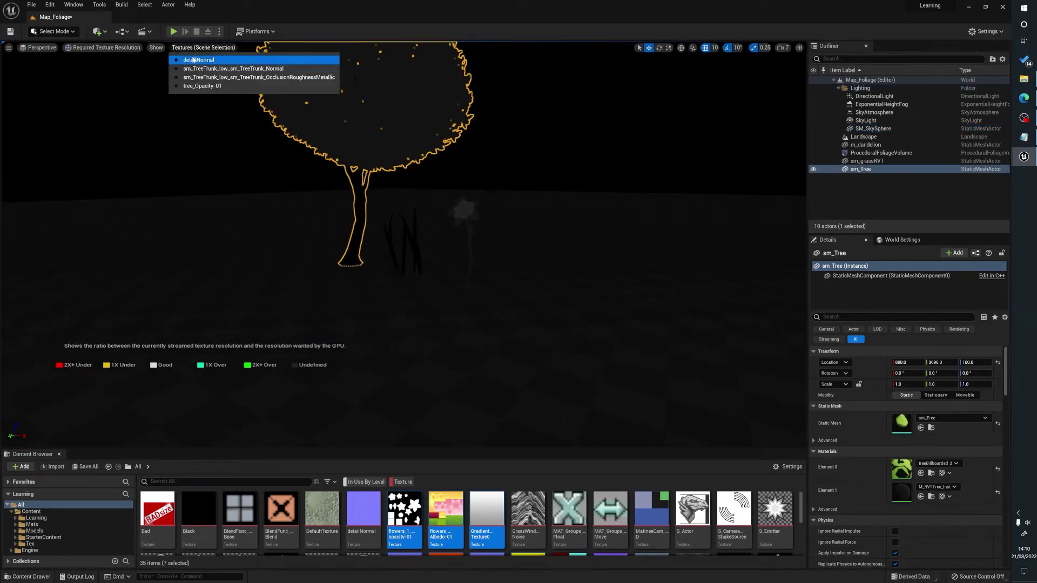
pyautogui.click(192, 49)
pyautogui.click(199, 48)
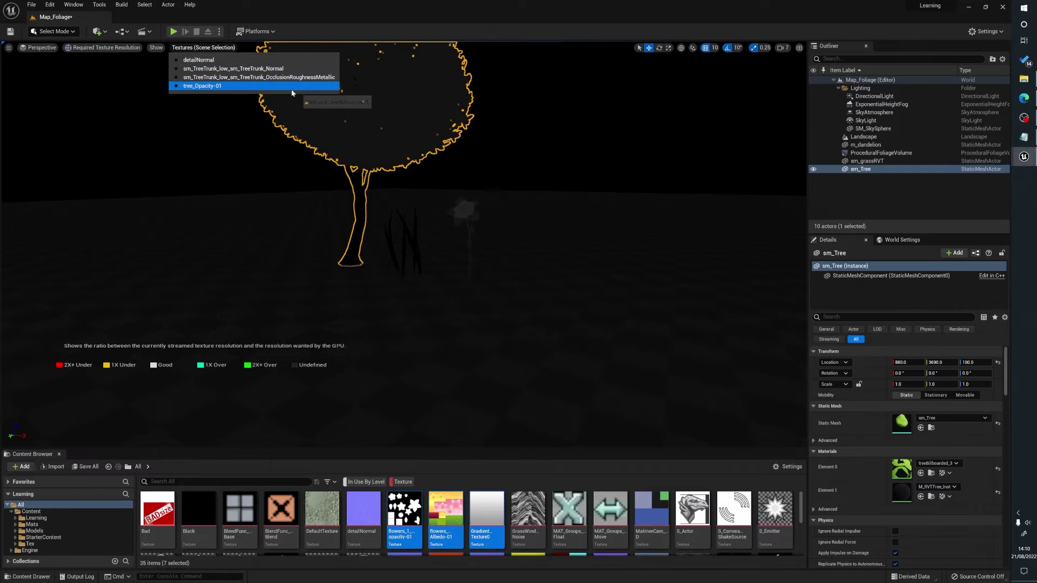
pyautogui.click(212, 62)
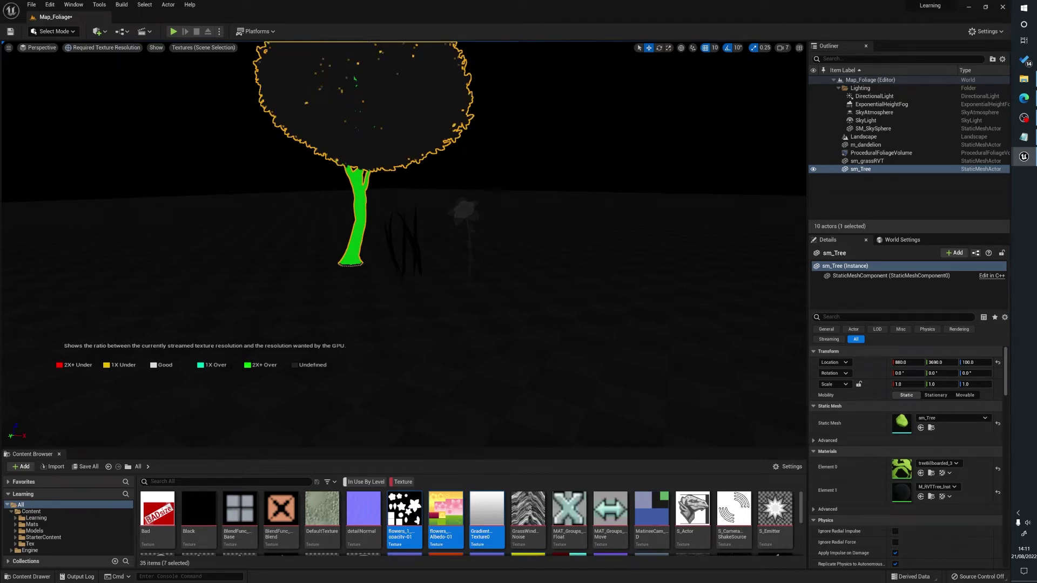
pyautogui.press('w')
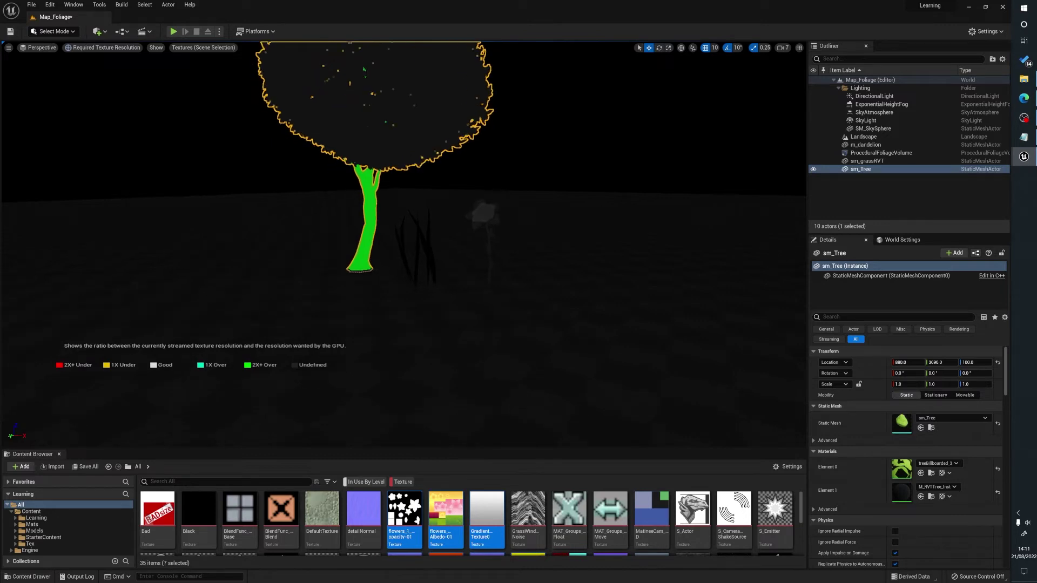
pyautogui.press('w')
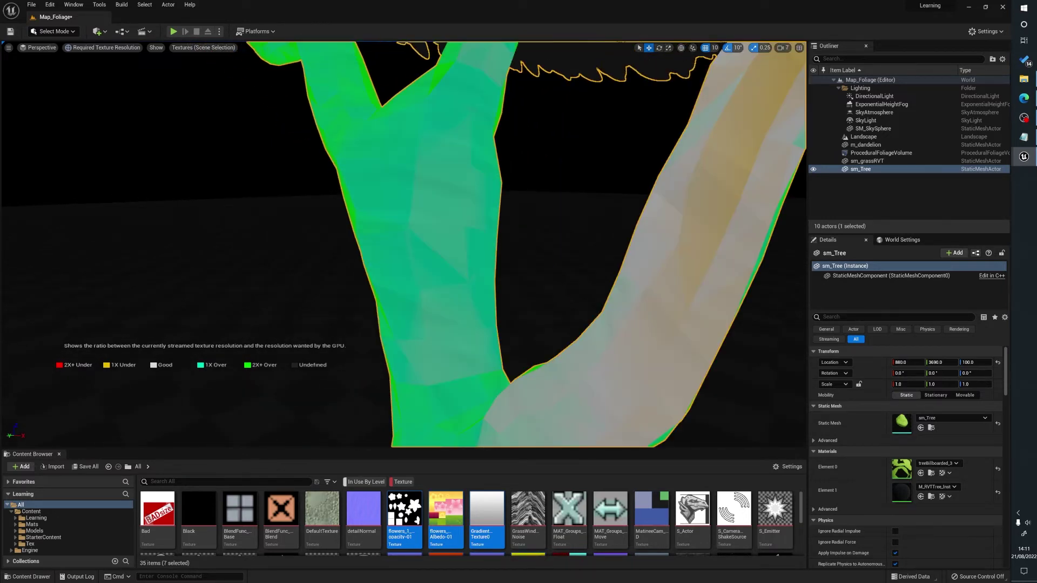
pyautogui.press('s')
pyautogui.press('s')
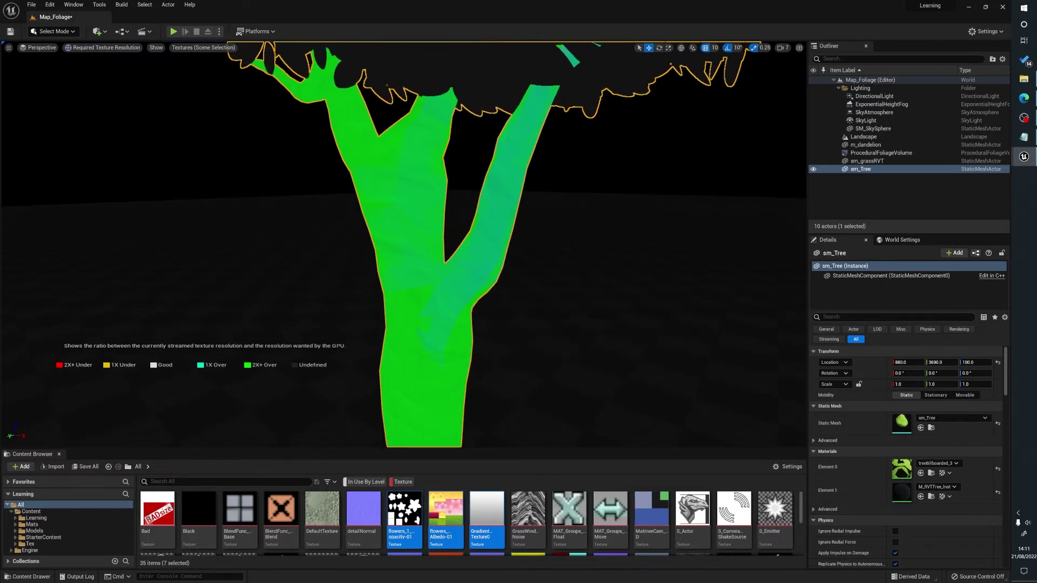
pyautogui.moveTo(1036, 129); pyautogui.dragTo(1036, 103)
# Visualize the sm_TreeTrunk OcclusionRoughnessMetallic texture and compare the trunk's resolution colours at several viewing distances
pyautogui.click(203, 48)
pyautogui.moveTo(243, 141); pyautogui.dragTo(243, 292)
pyautogui.click(203, 48)
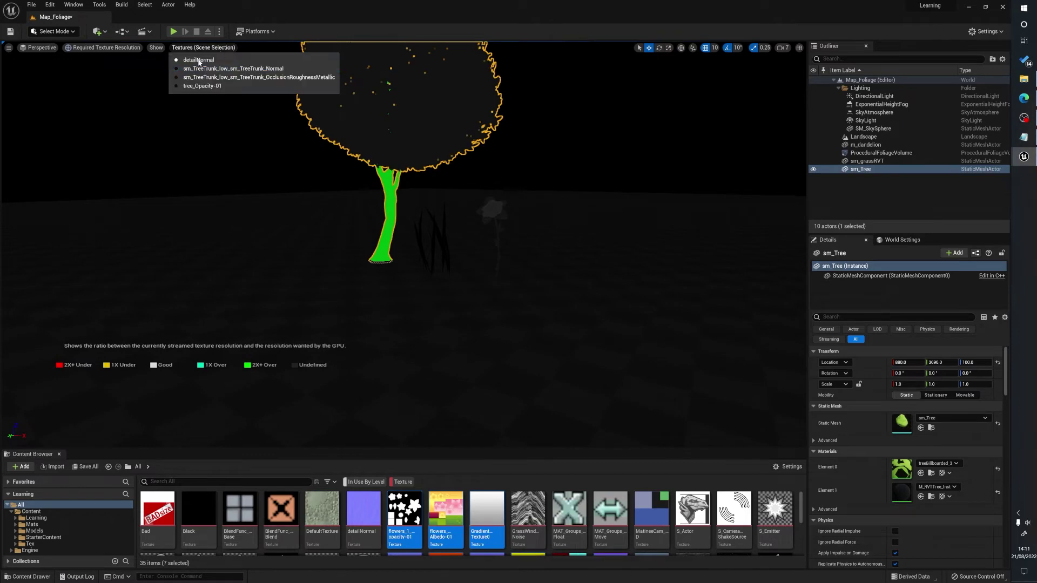
pyautogui.click(232, 76)
pyautogui.scroll(5, 233, 81)
pyautogui.moveTo(243, 141)
pyautogui.mouseDown()
pyautogui.moveTo(243, 238)
pyautogui.moveTo(243, 124)
pyautogui.mouseUp()
pyautogui.scroll(-5, 403, 243)
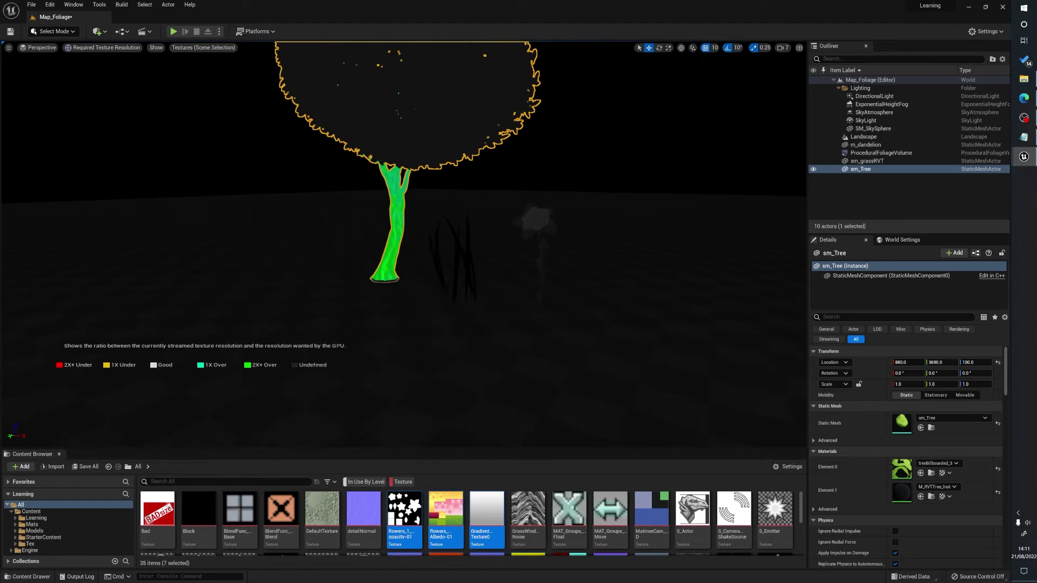
pyautogui.scroll(5, 404, 243)
pyautogui.scroll(-5, 404, 243)
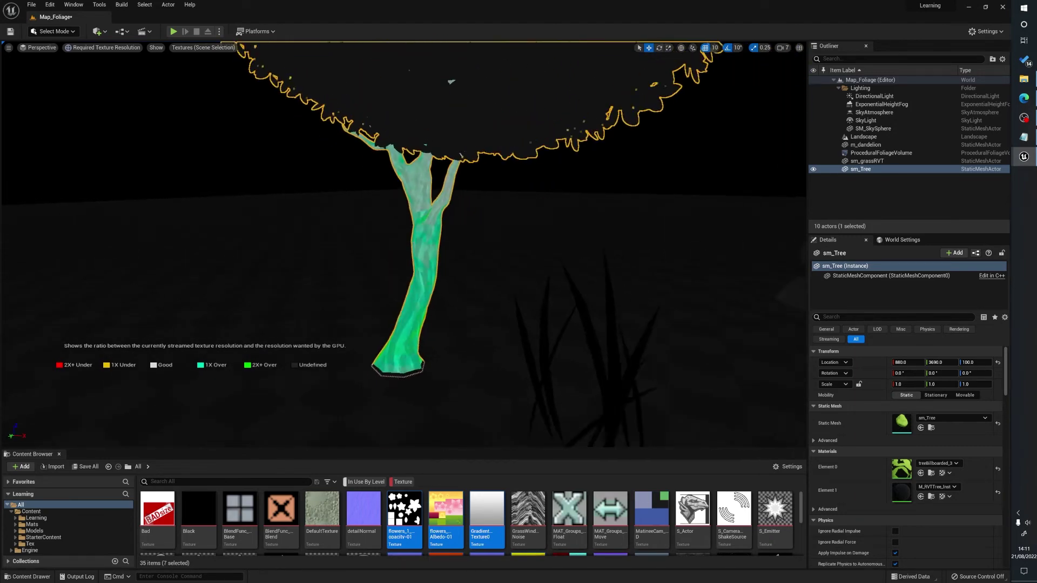
pyautogui.scroll(3, 404, 243)
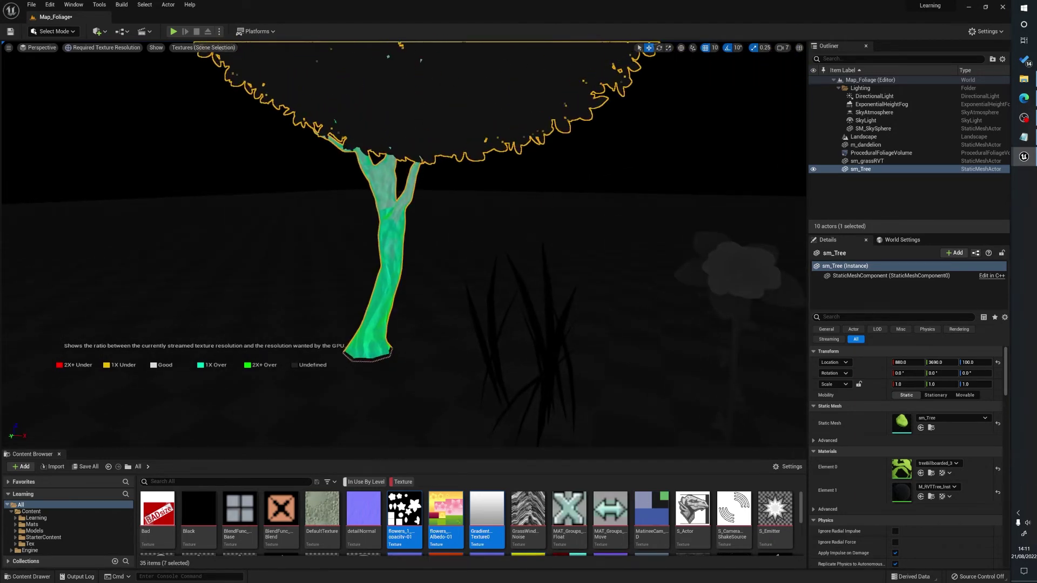
pyautogui.scroll(-5, 404, 243)
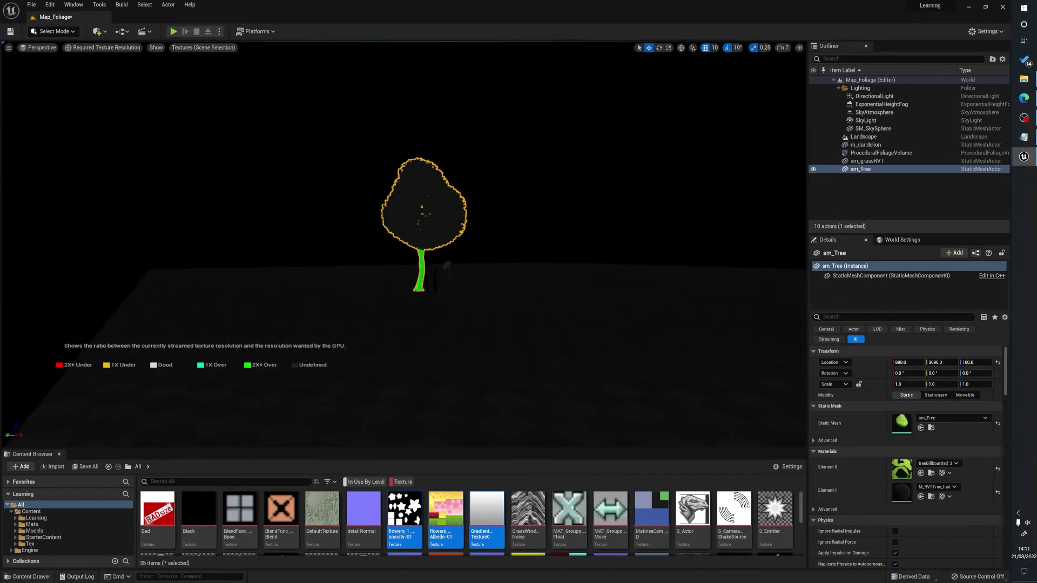
pyautogui.moveTo(425, 290); pyautogui.dragTo(434, 317, button='right')
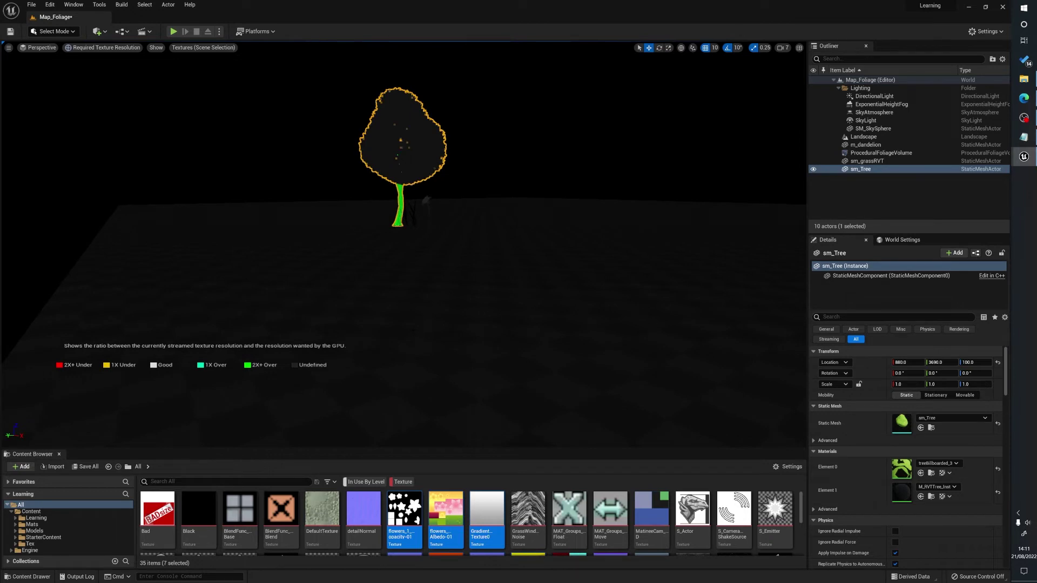
pyautogui.scroll(5, 403, 243)
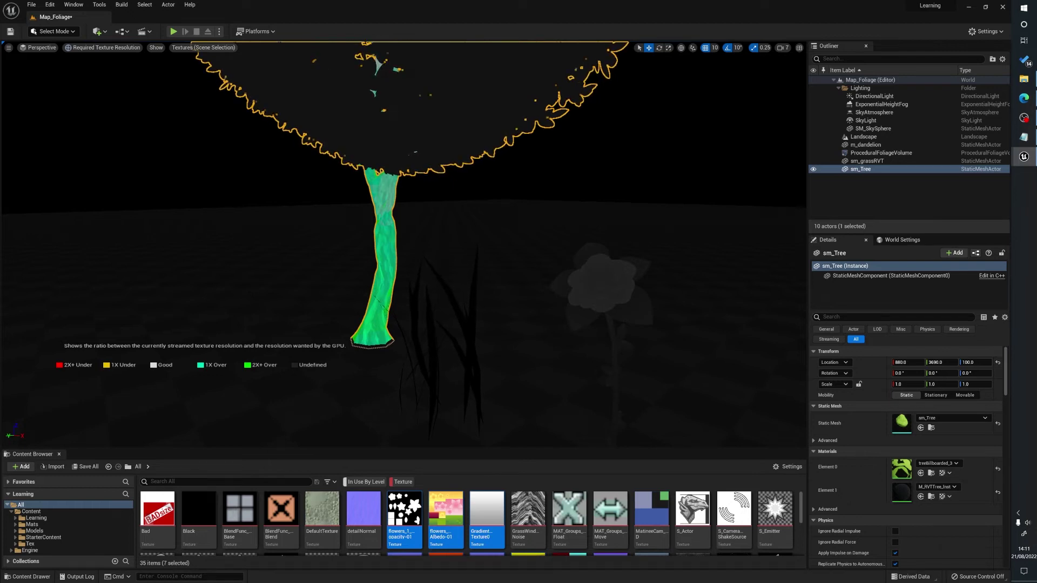
# Select the dandelion, visualize its flowers_Albedo-01 texture in the Required Texture Resolution view, and clear the flower's selection outline
pyautogui.click(602, 284)
pyautogui.moveTo(602, 284); pyautogui.dragTo(615, 284, button='right')
pyautogui.click(215, 48)
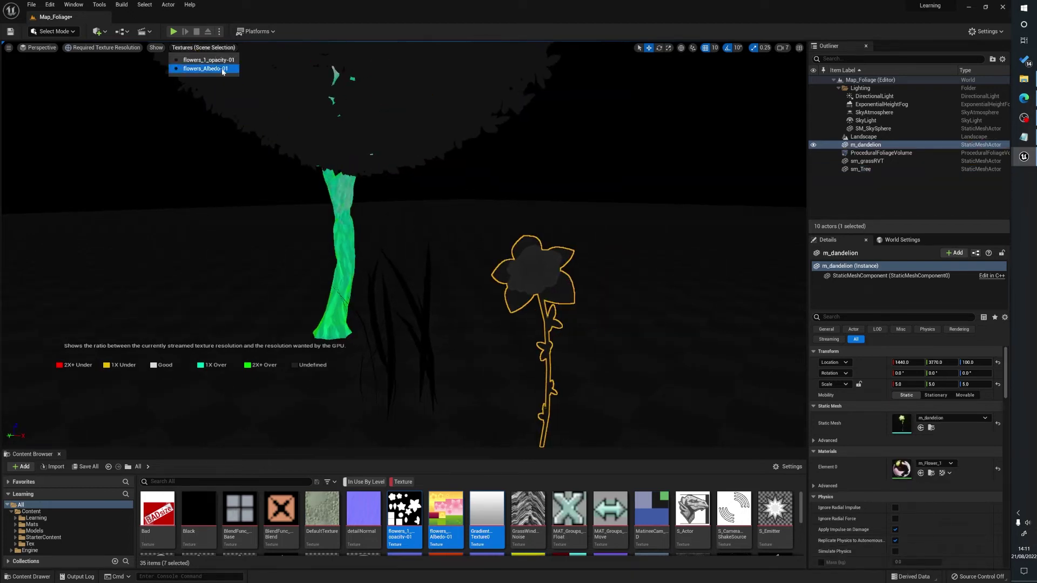
pyautogui.click(211, 67)
pyautogui.click(610, 172)
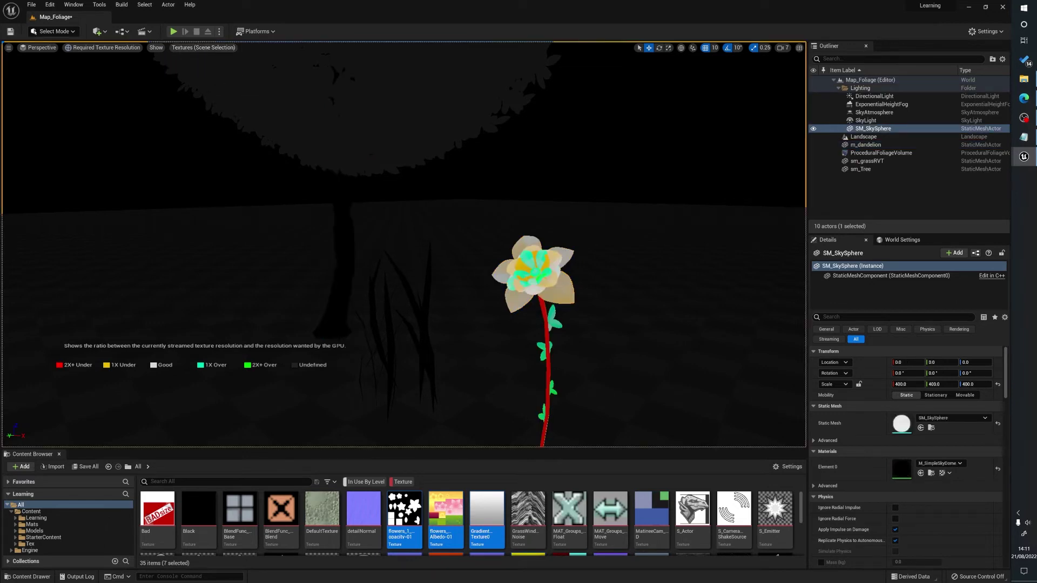
# Select the dandelion again and compare the resolution colours of its petals and stem from near and far
pyautogui.click(534, 273)
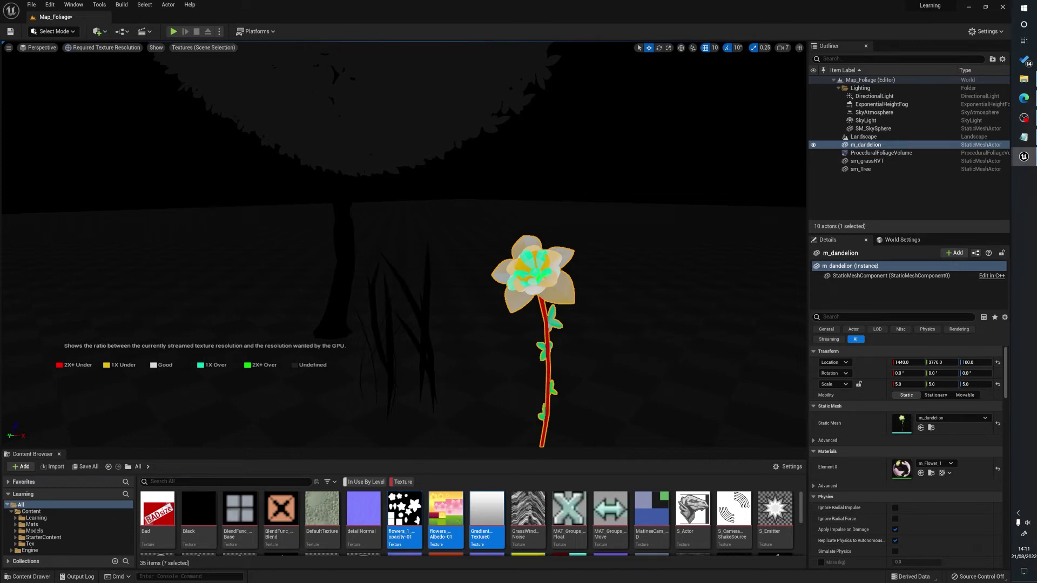
pyautogui.press('s')
pyautogui.press('w')
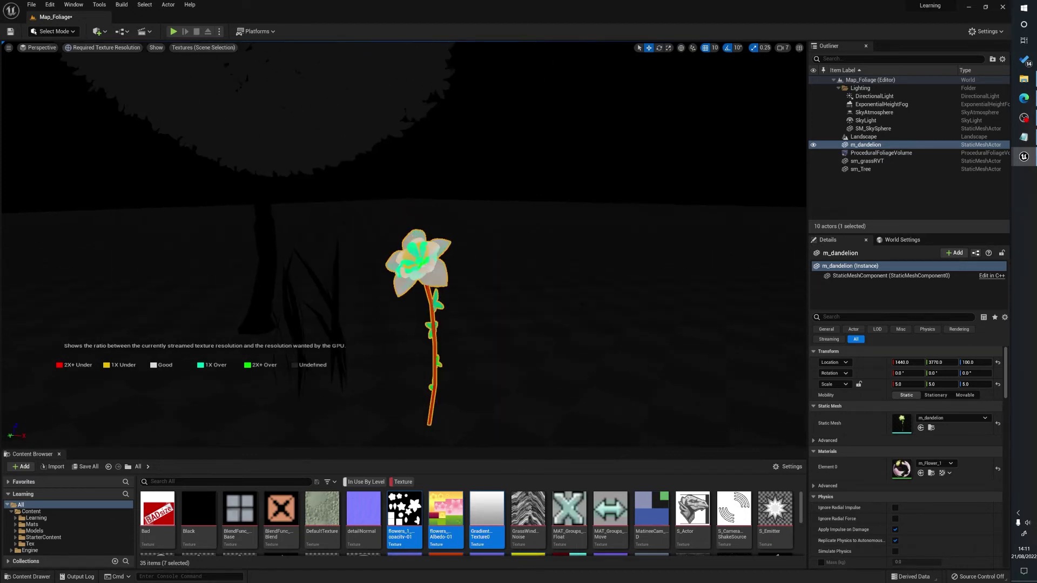
pyautogui.press('s')
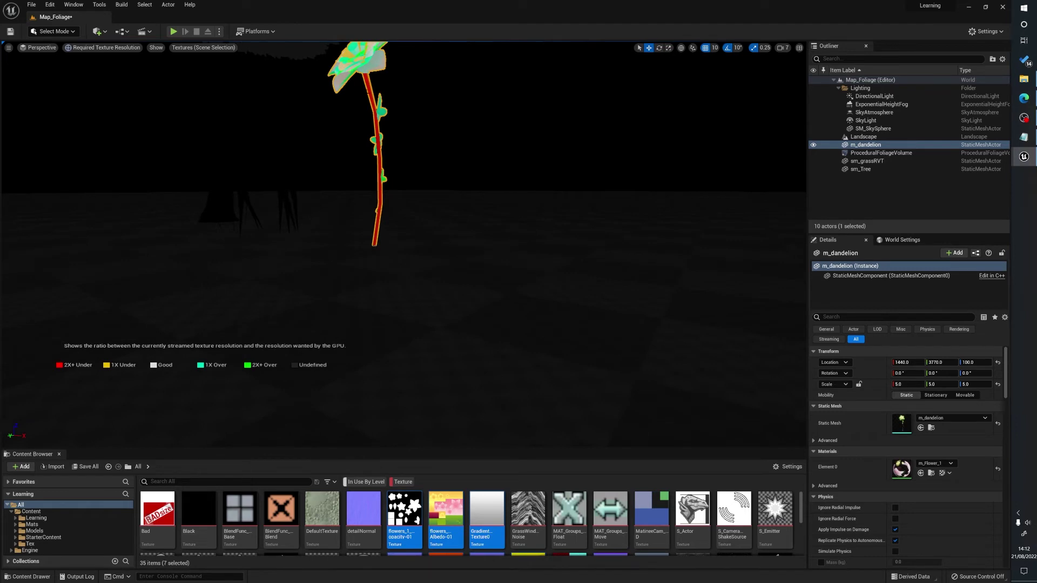
pyautogui.press('w')
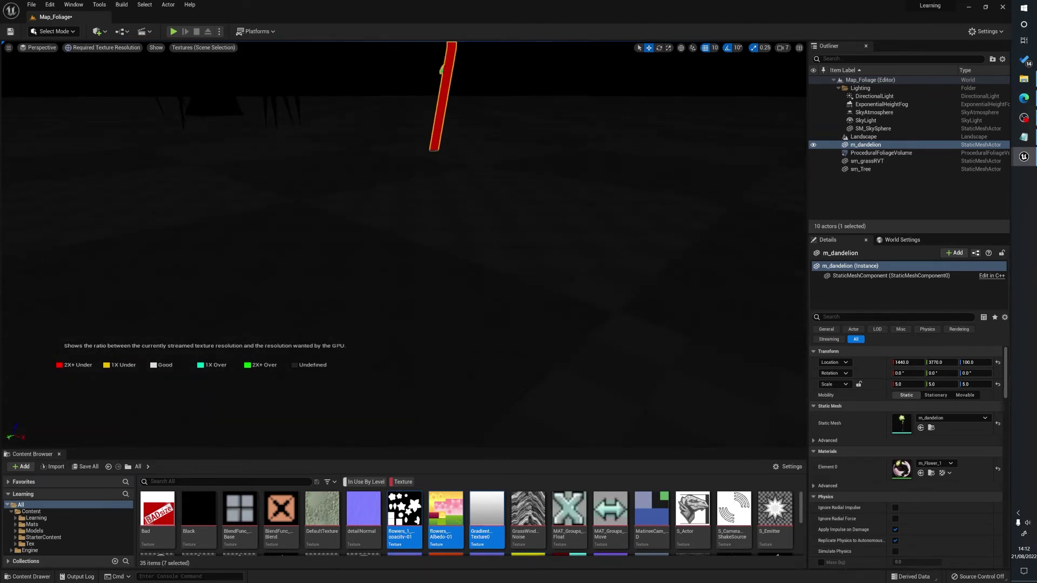
pyautogui.press('w')
pyautogui.press('s')
pyautogui.moveTo(462, 349); pyautogui.dragTo(391, 261, button='right')
pyautogui.press('s')
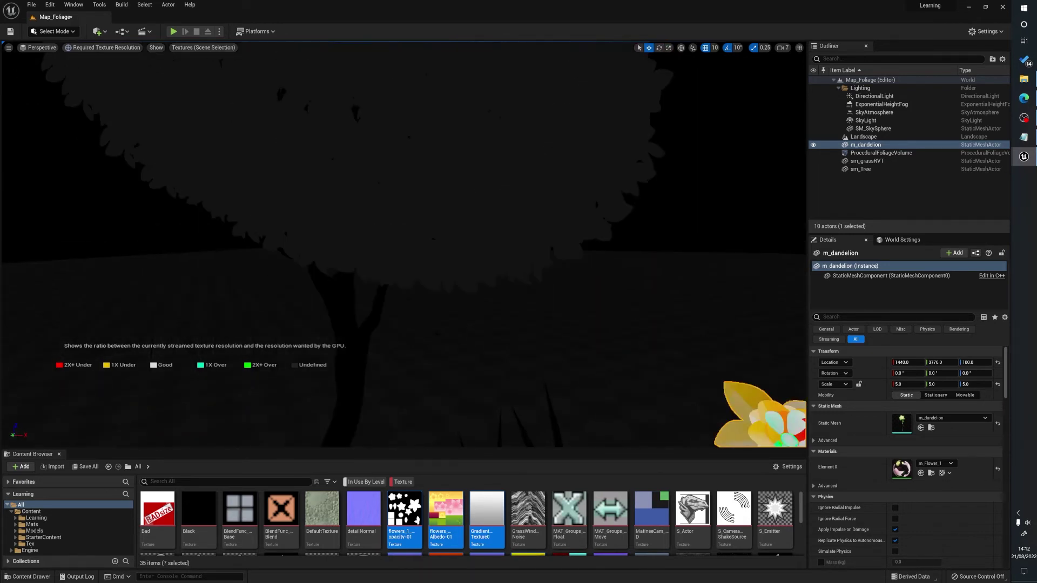
# Return the viewport to Lit mode and bring the texture matrix window over it with all seven texture rows selected
pyautogui.click(102, 47)
pyautogui.click(81, 68)
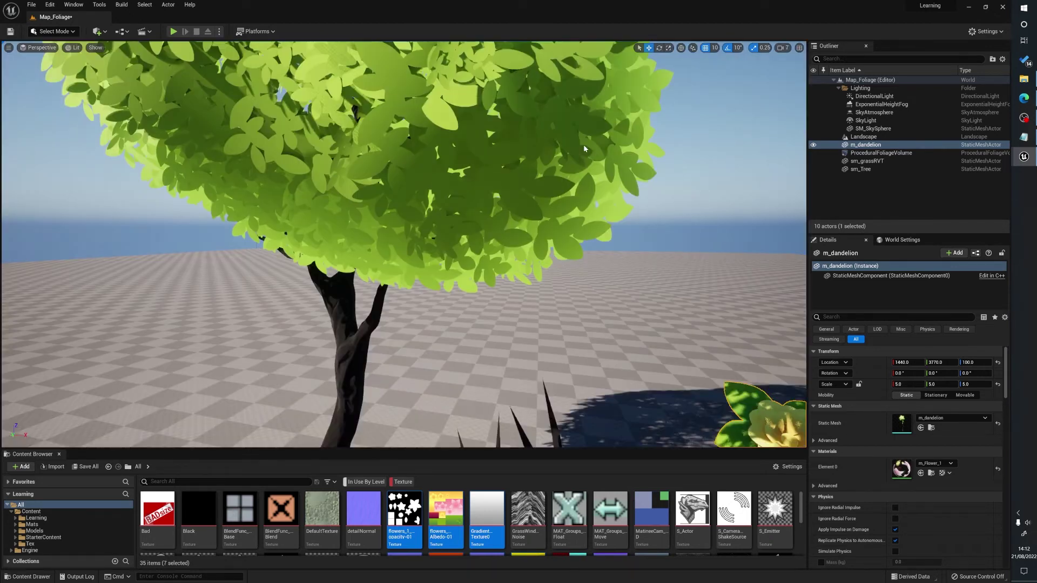
pyautogui.moveTo(1036, 102); pyautogui.dragTo(468, 98)
pyautogui.click(109, 136)
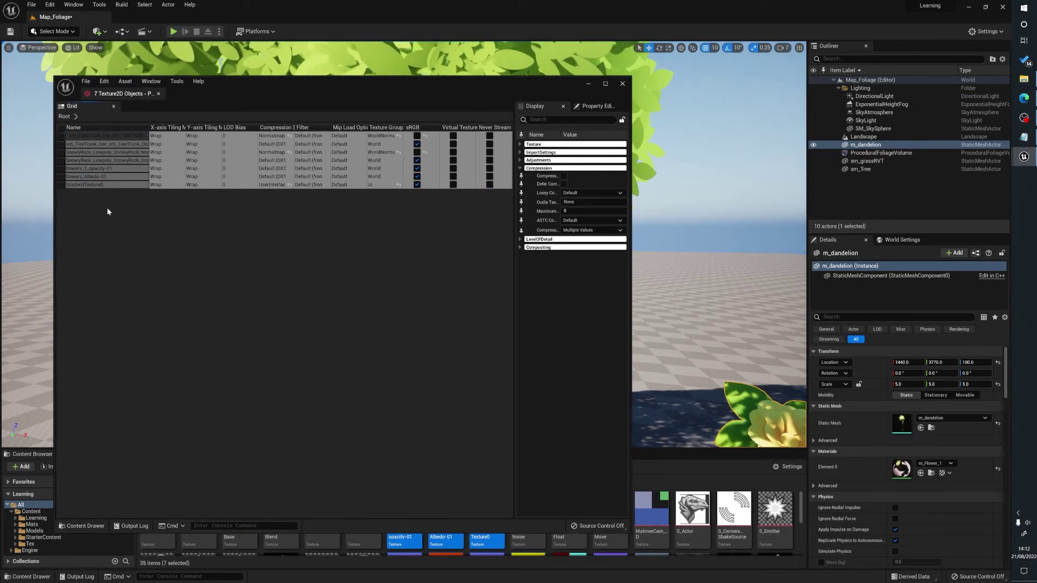
pyautogui.keyDown('shift'); pyautogui.click(101, 184); pyautogui.keyUp('shift')
pyautogui.moveTo(263, 96); pyautogui.dragTo(427, 105)
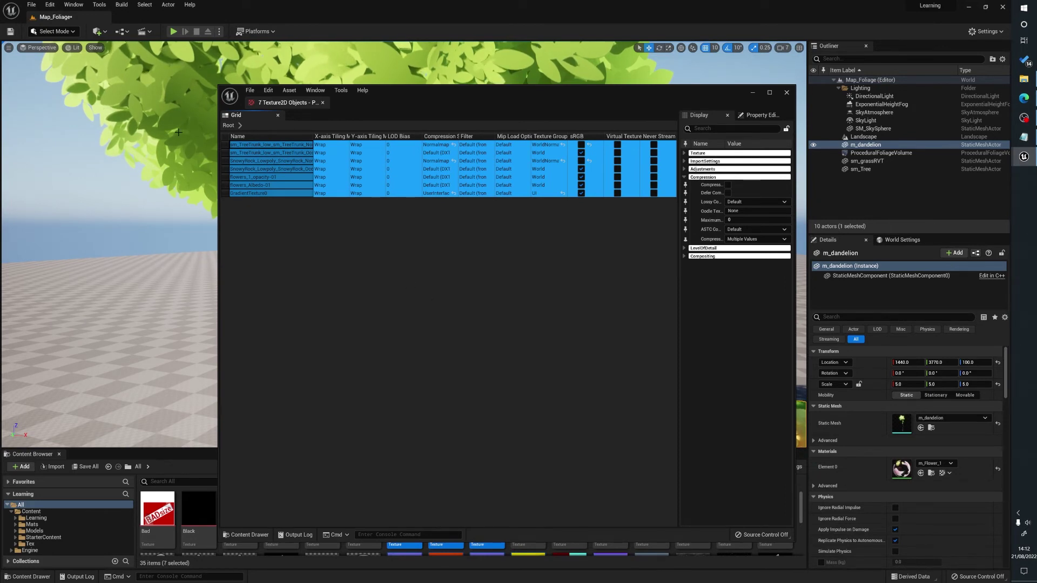
# Set the Maximum Texture Size of all seven selected textures to 512 in the matrix
pyautogui.click(260, 146)
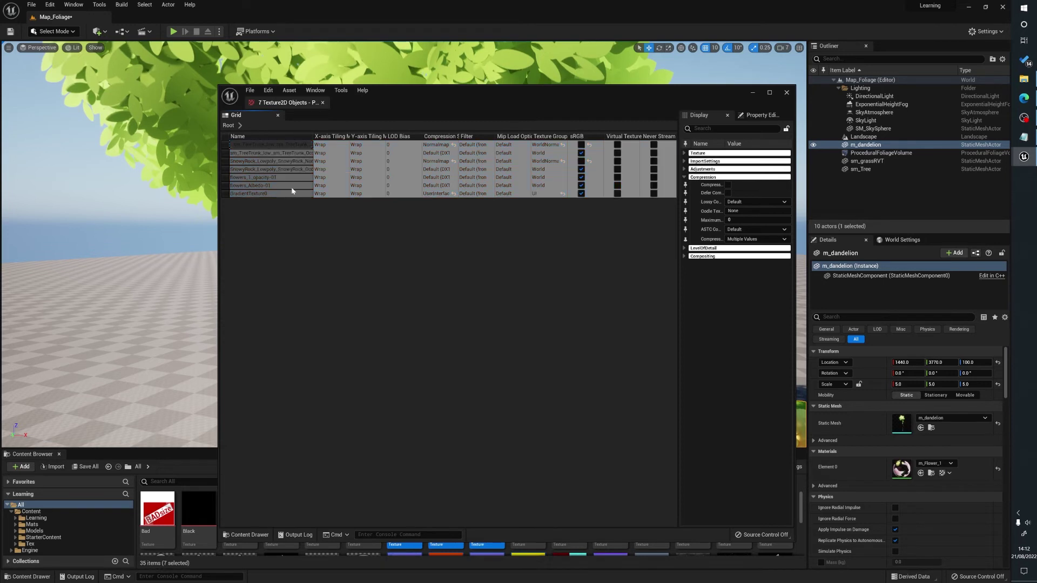
pyautogui.click(753, 220)
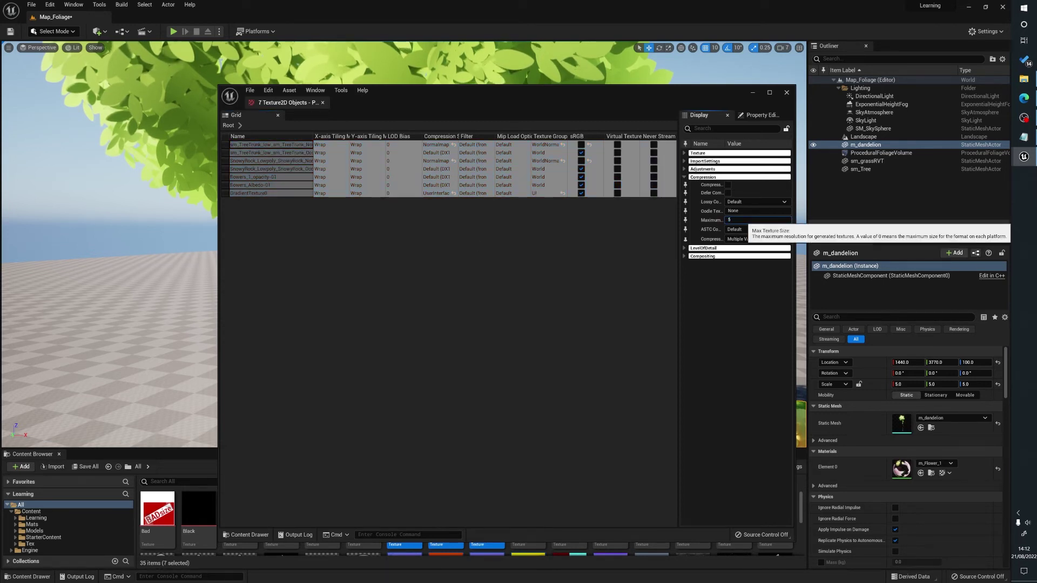
pyautogui.write('512')
pyautogui.press('Return')
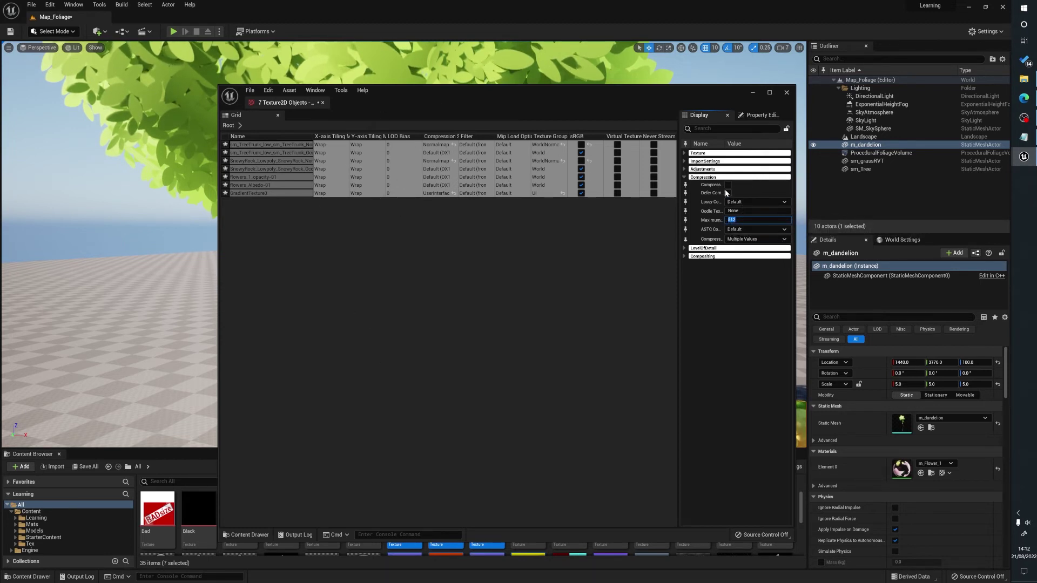
# Maximize the matrix window, widen its property display area, and save the changes
pyautogui.click(771, 92)
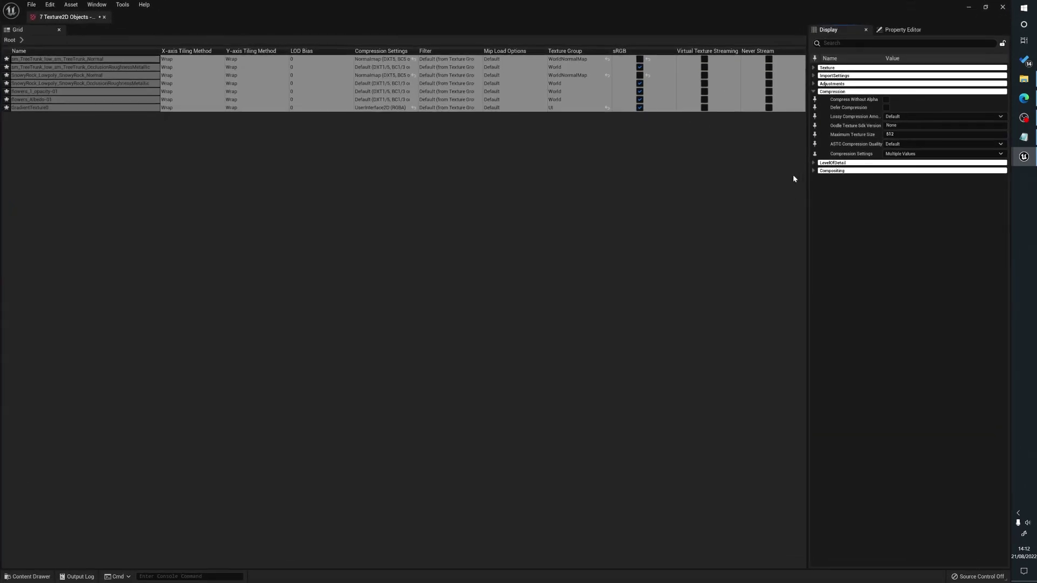
pyautogui.moveTo(807, 181); pyautogui.dragTo(635, 185)
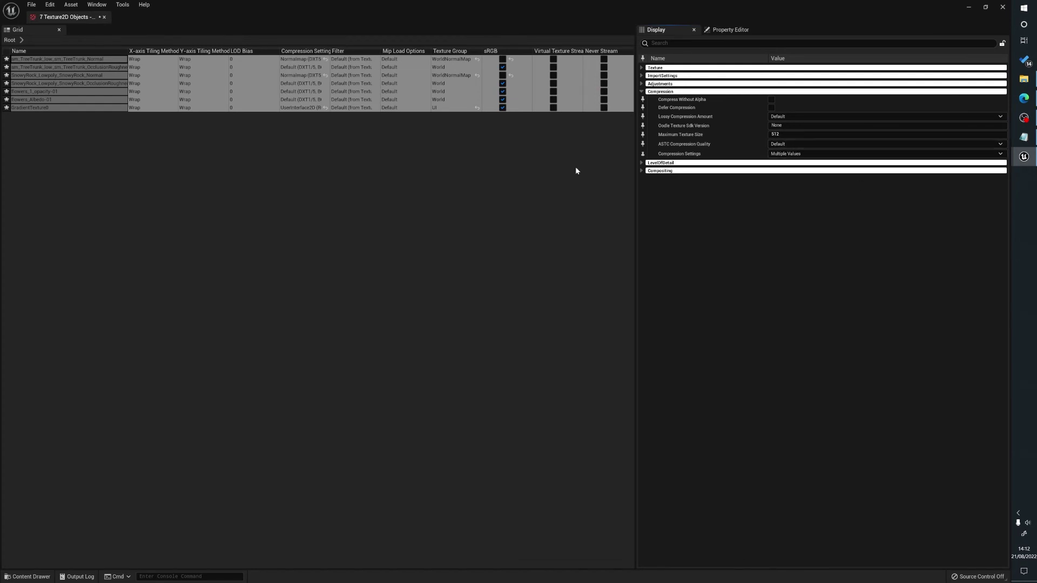
pyautogui.click(31, 5)
pyautogui.click(53, 49)
# Move the matrix window off the viewport and inspect the tree, grass and flower in Lit mode
pyautogui.moveTo(523, 2); pyautogui.dragTo(1036, 152)
pyautogui.moveTo(360, 307); pyautogui.dragTo(378, 327, button='right')
pyautogui.moveTo(360, 308); pyautogui.dragTo(348, 346, button='middle')
pyautogui.moveTo(411, 186); pyautogui.dragTo(372, 298, button='right')
pyautogui.moveTo(372, 298); pyautogui.dragTo(371, 367)
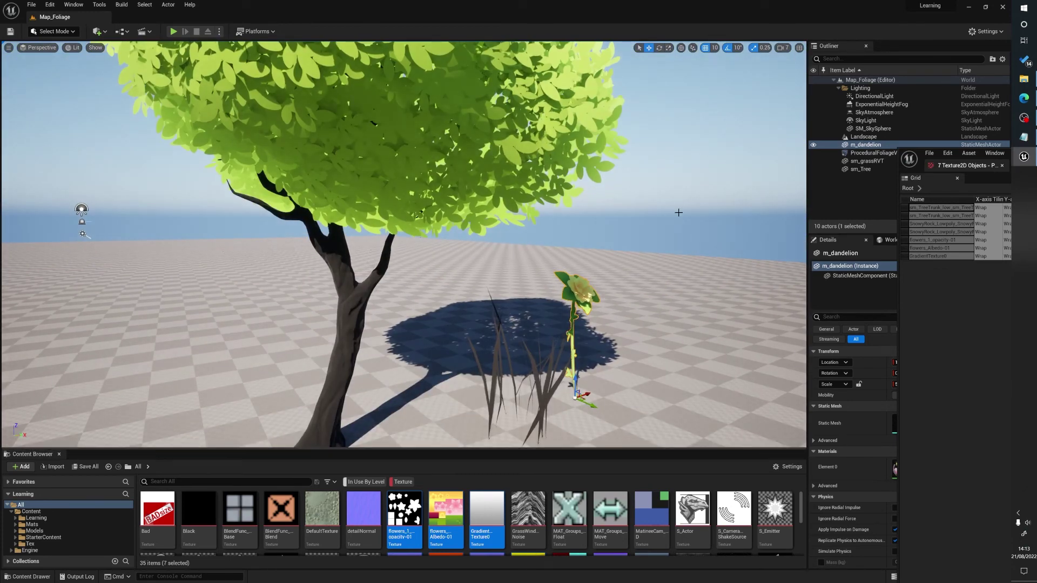
# Bring back and maximize the matrix window, reset the Maximum Texture Size of all seven textures to 0, and save
pyautogui.moveTo(1035, 158); pyautogui.dragTo(794, 90)
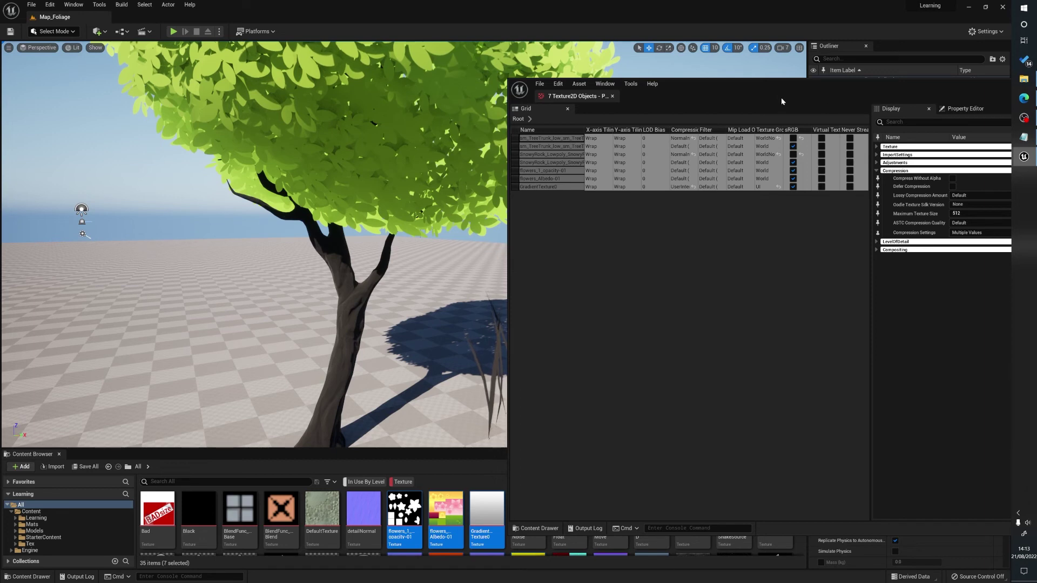
pyautogui.moveTo(779, 93); pyautogui.dragTo(227, 1)
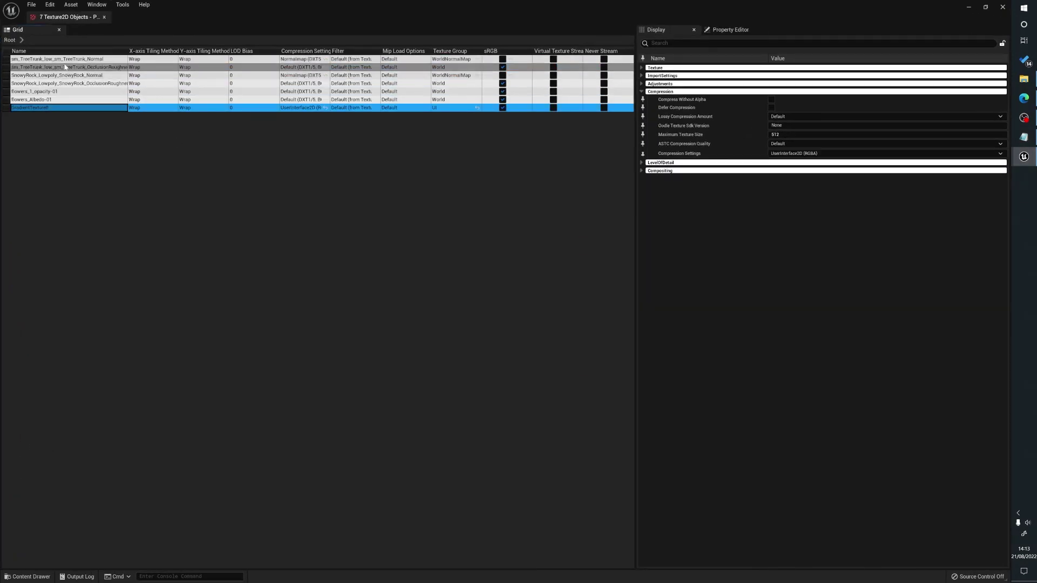
pyautogui.click(814, 134)
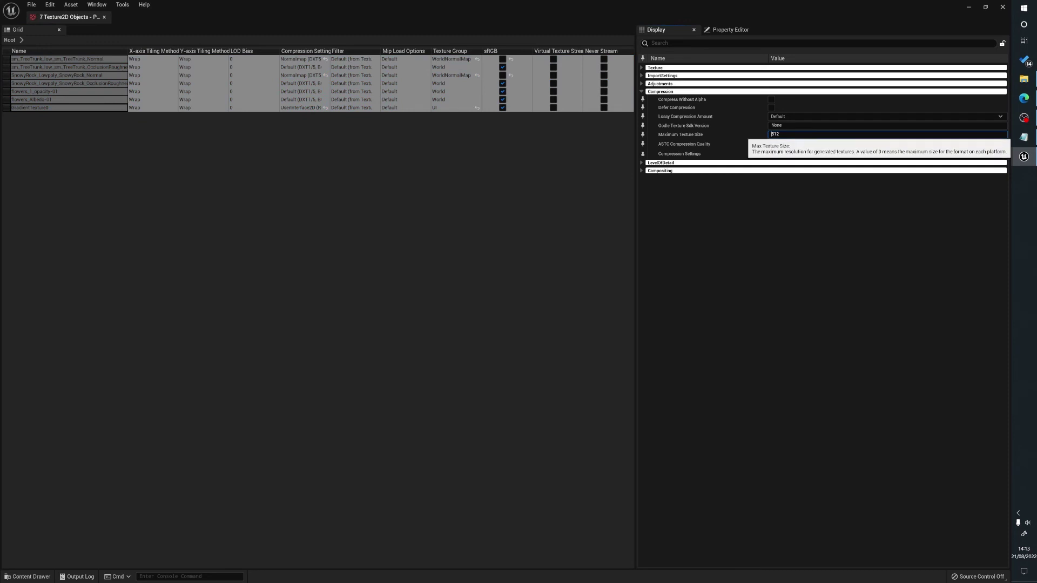
pyautogui.write('0')
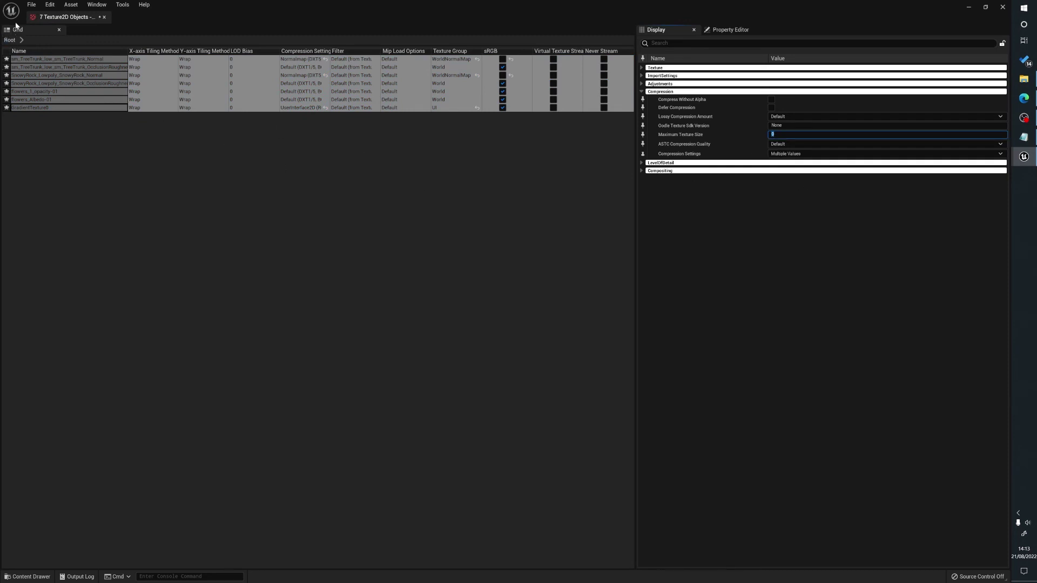
pyautogui.click(32, 5)
pyautogui.click(48, 42)
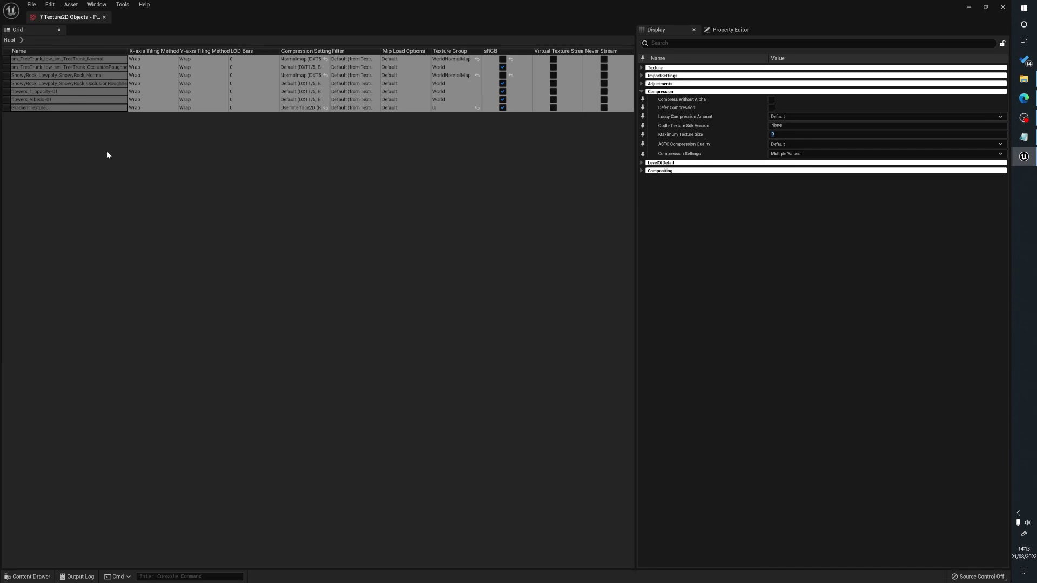
# Review the matrix's Texture category properties and the viewport's Optimization Viewmodes, keeping the matrix window restored over the editor
pyautogui.click(643, 68)
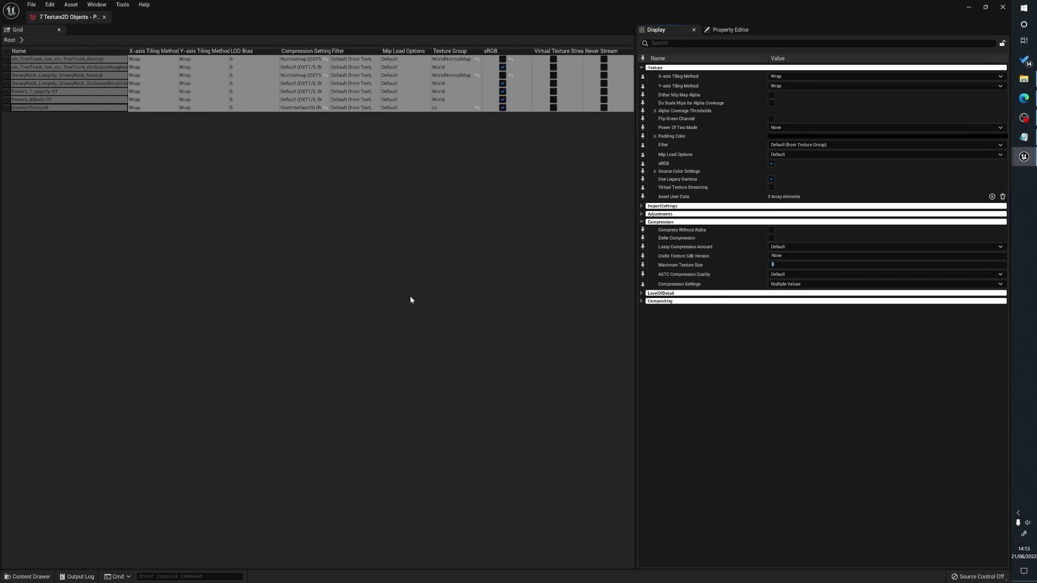
pyautogui.click(642, 68)
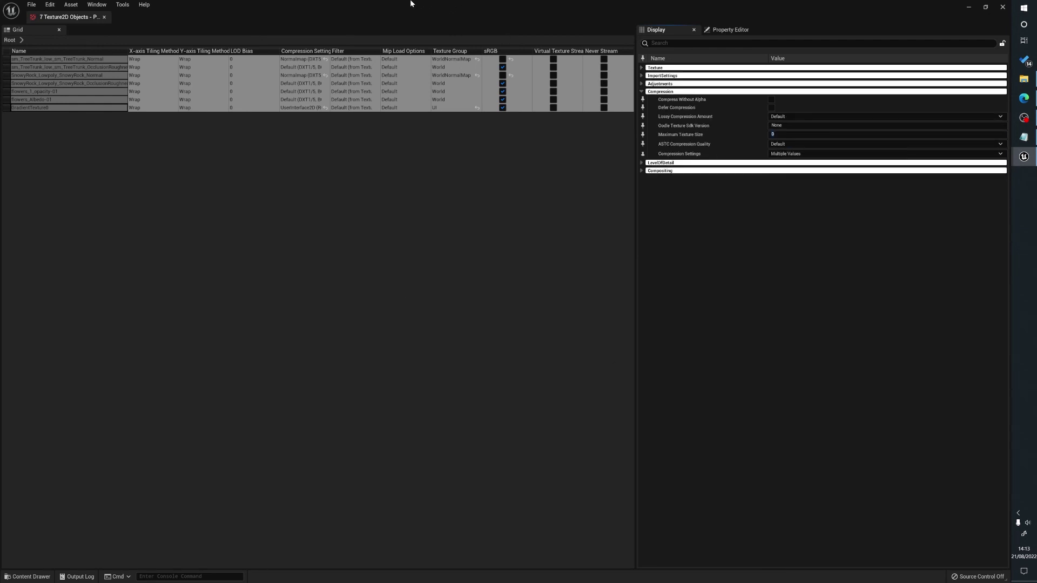
pyautogui.moveTo(411, 3); pyautogui.dragTo(672, 159)
pyautogui.click(76, 48)
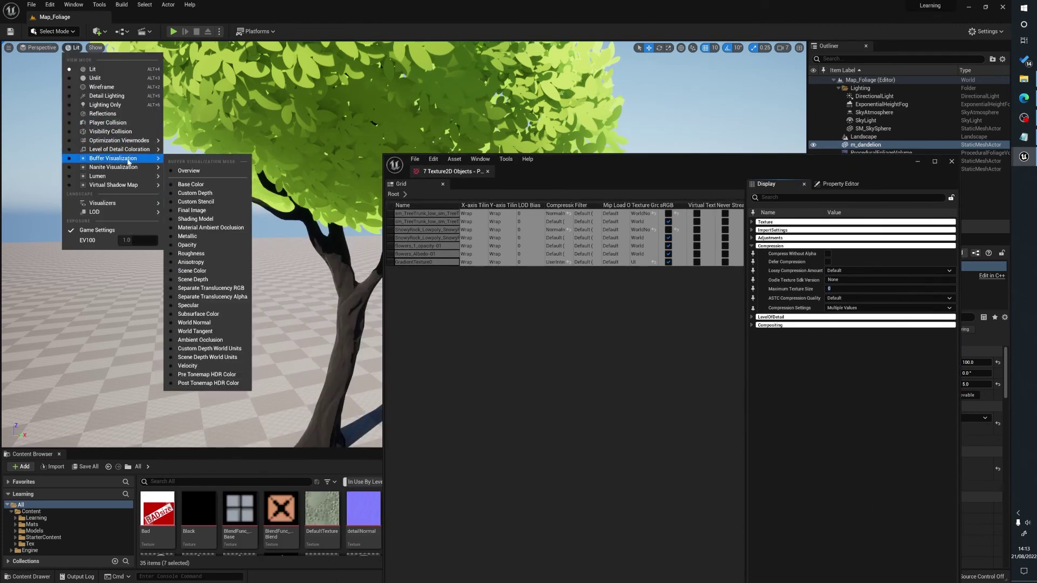
pyautogui.moveTo(121, 151)
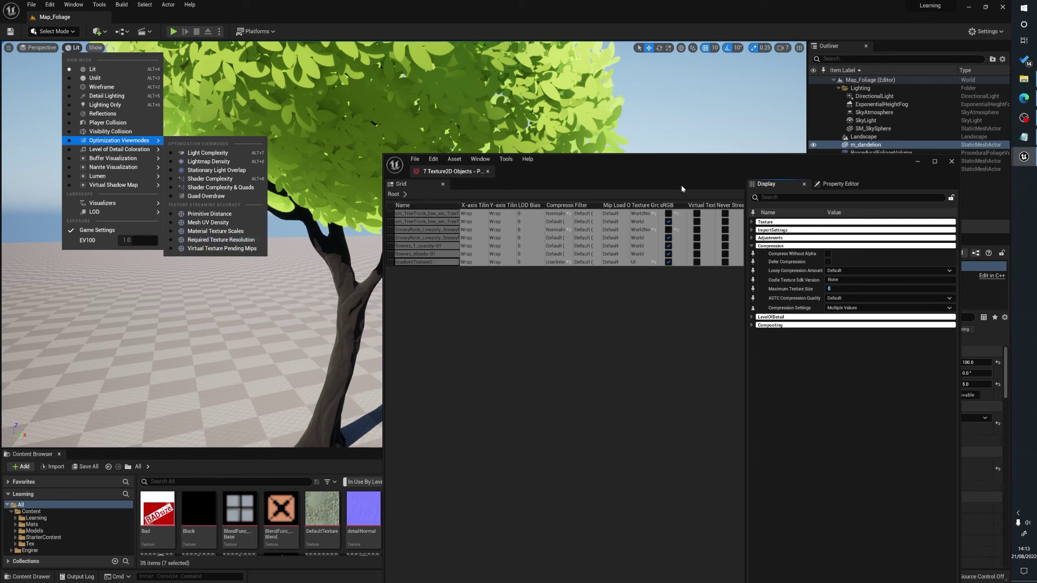
pyautogui.moveTo(634, 164); pyautogui.dragTo(462, 136)
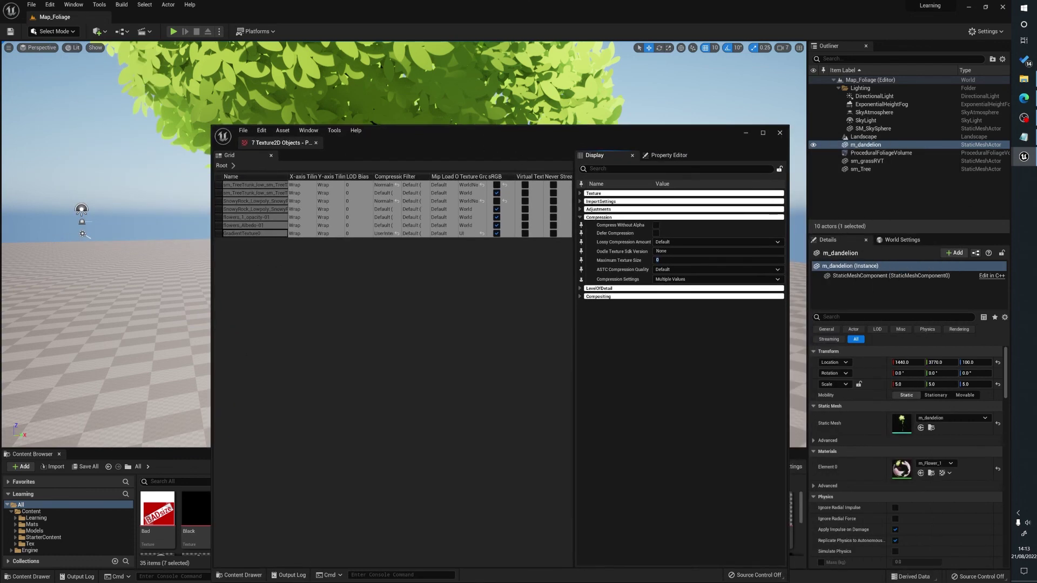